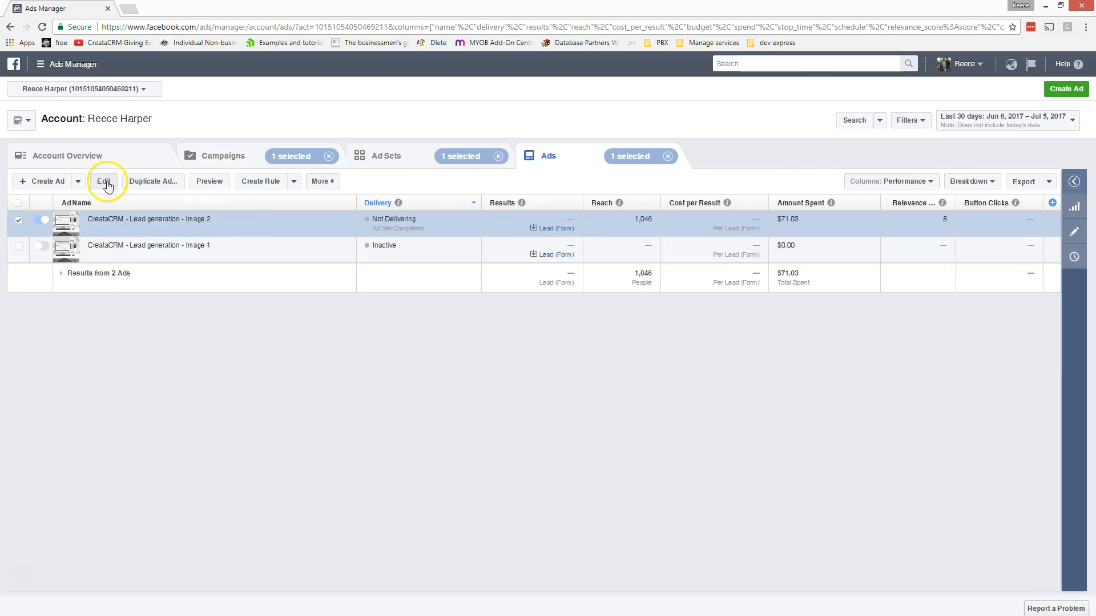
- Open the ad "CreataCRM - Lead generation - Image 2" for editing and review its creative and lead form settings
click(1072, 182)
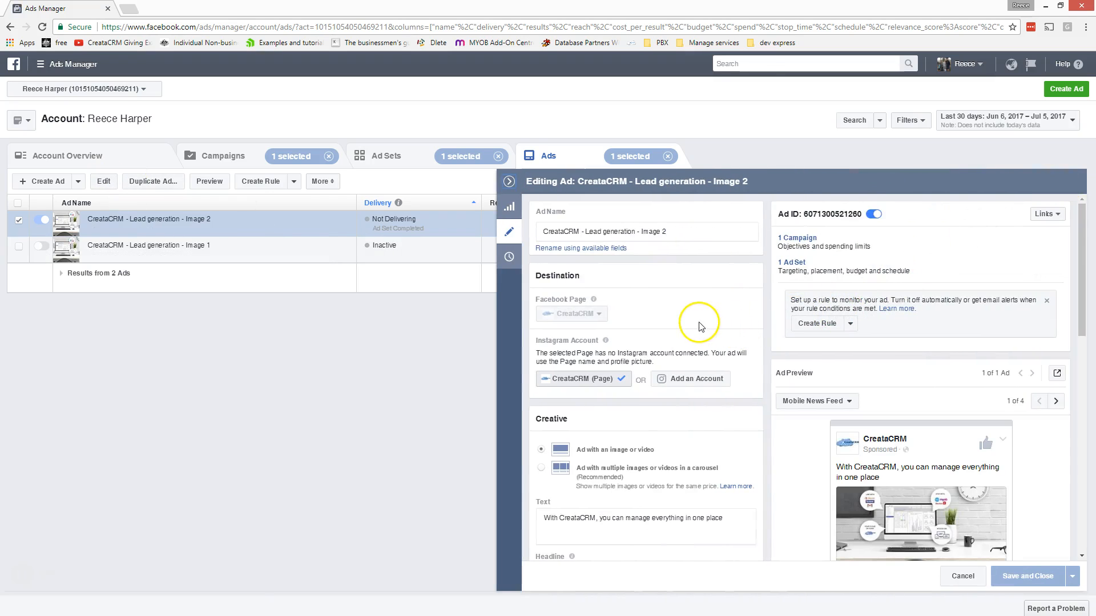
scroll(696, 325, down, 3)
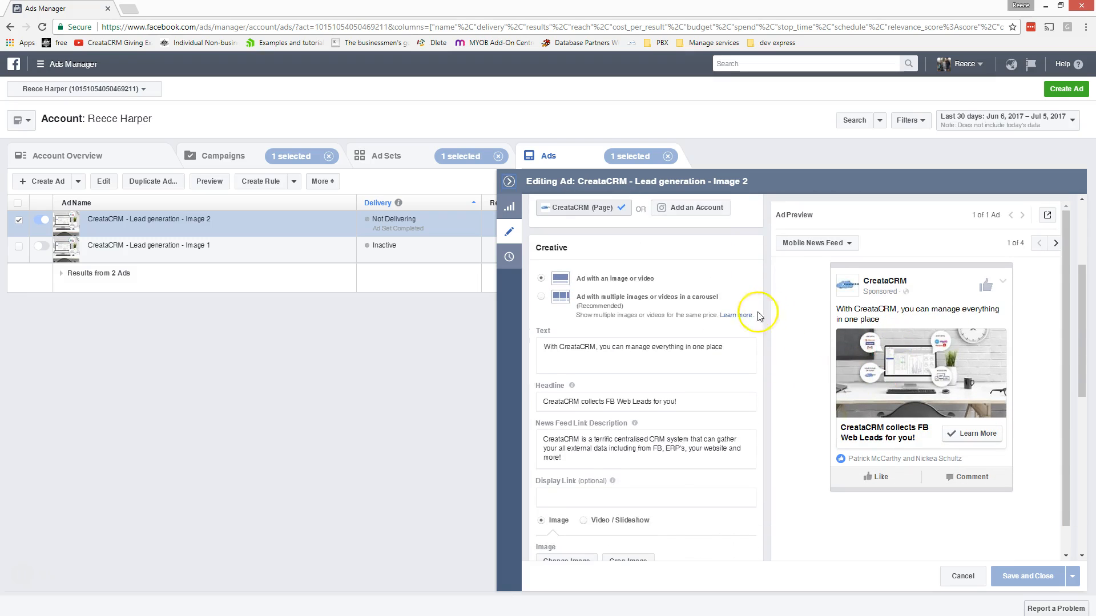
scroll(662, 291, down, 3)
scroll(664, 300, down, 3)
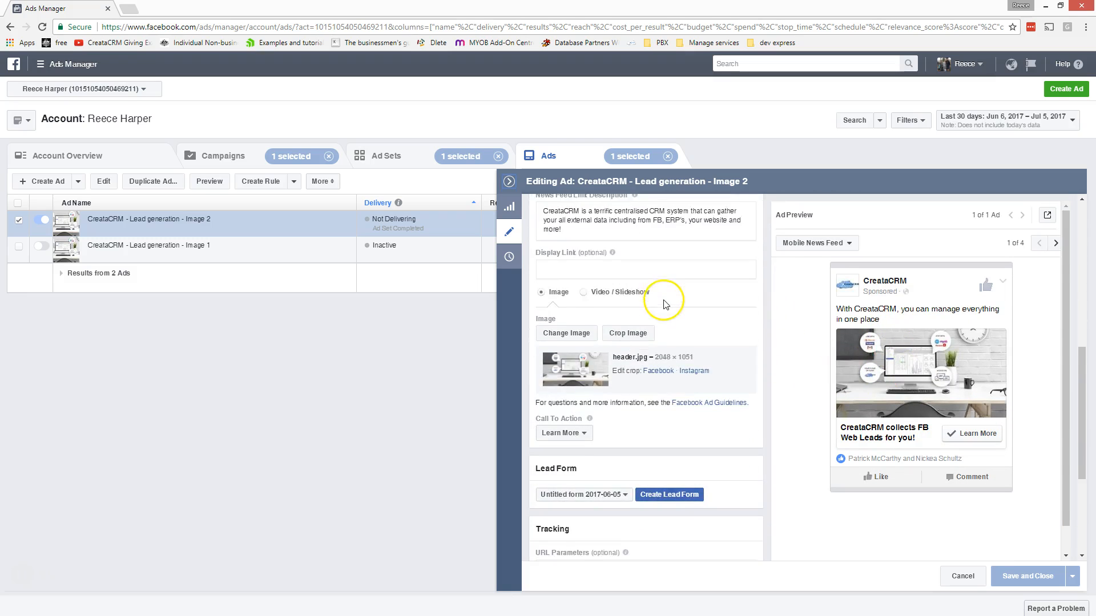
scroll(691, 280, up, 5)
scroll(676, 340, down, 5)
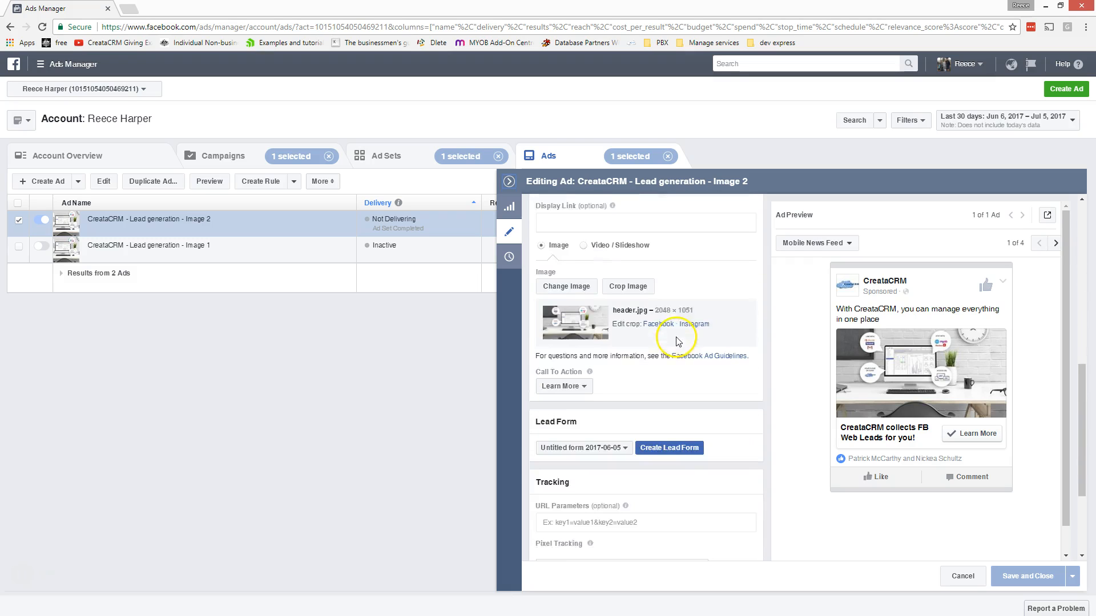
- Start a new lead form as a duplicate of the existing form "Untitled form 2017-06-05"
click(669, 382)
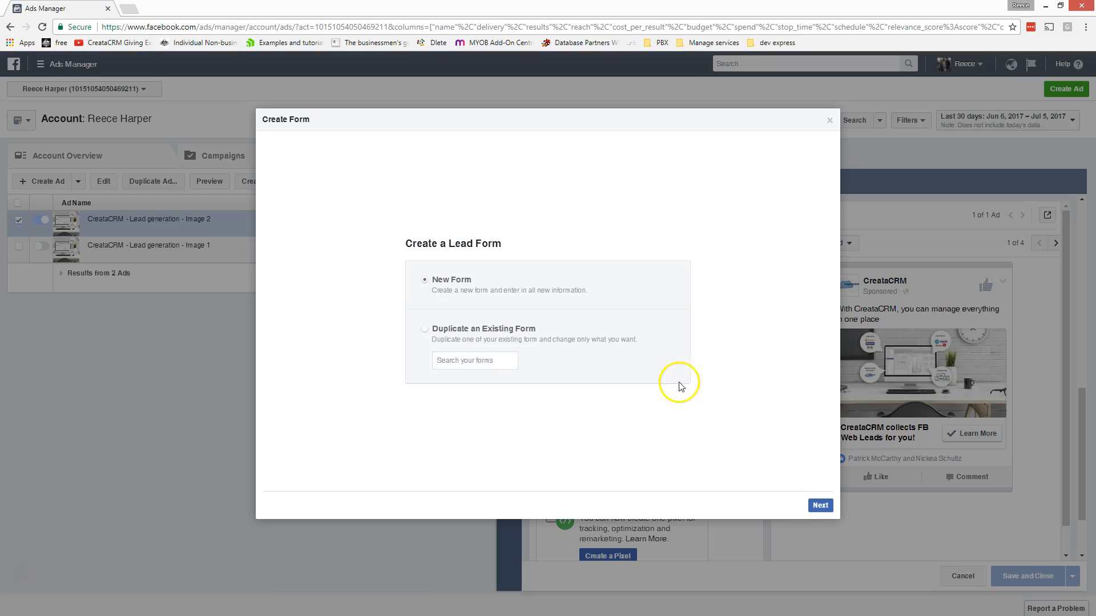
click(425, 329)
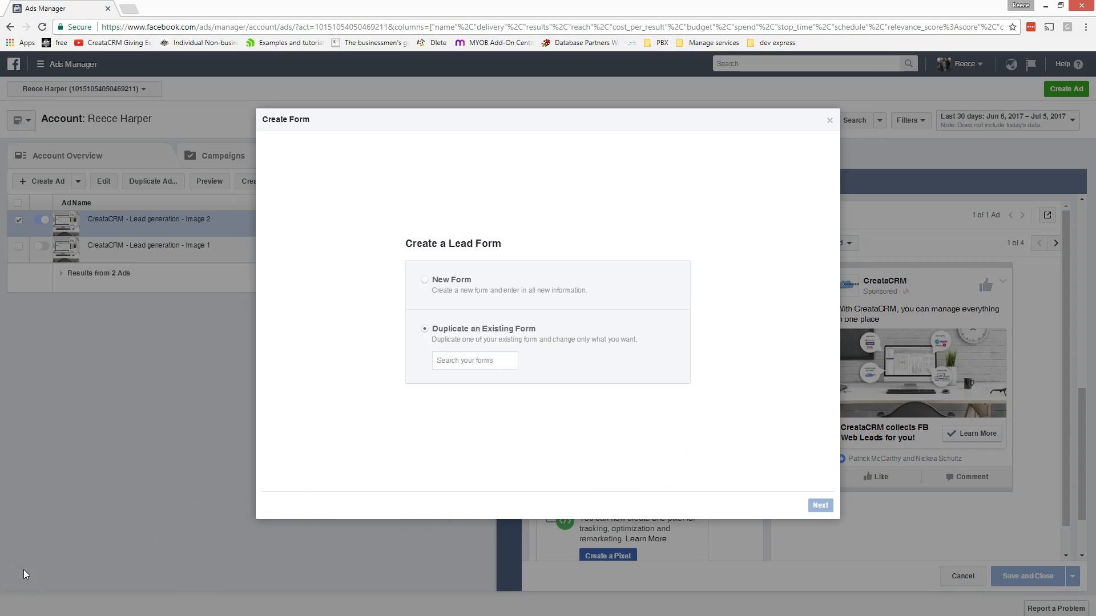
click(459, 361)
click(477, 380)
click(820, 506)
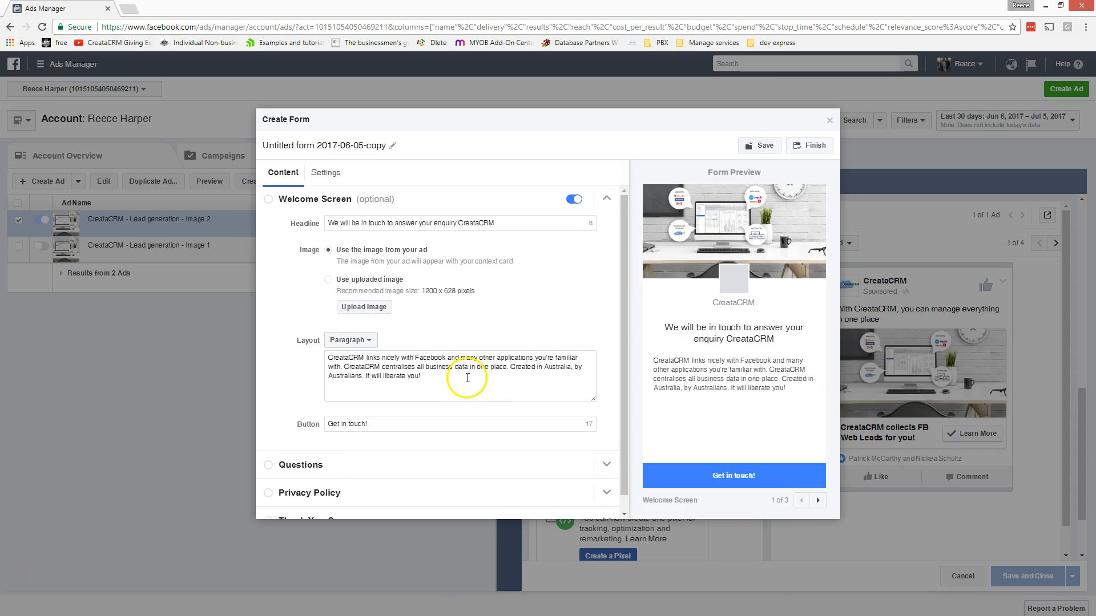
- Review the duplicated form's welcome screen and questions, then discard the form and close the ad editor
scroll(468, 377, down, 1)
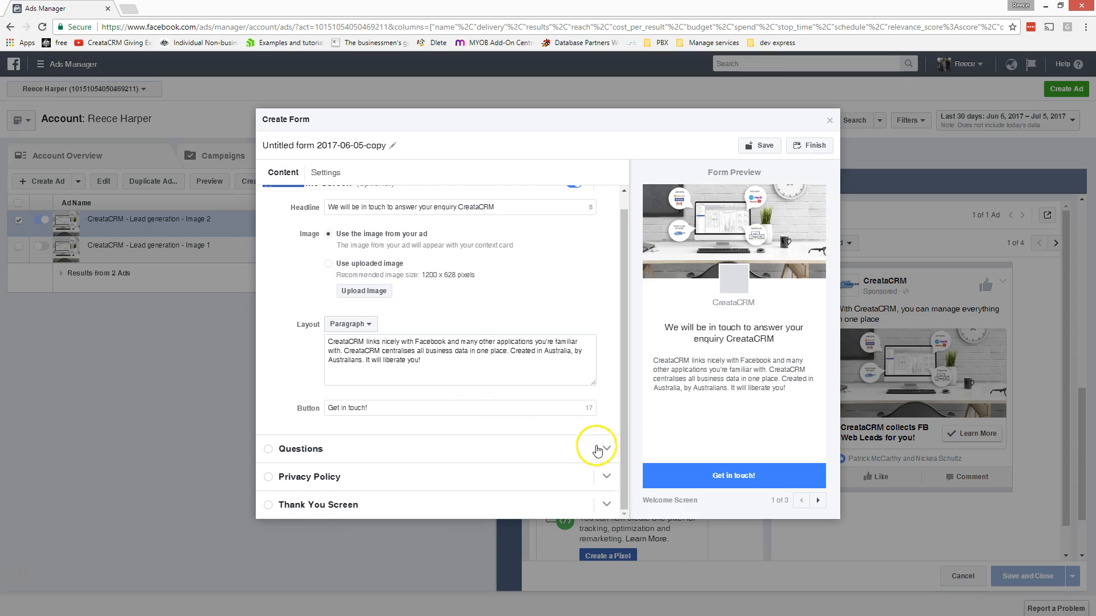
click(591, 446)
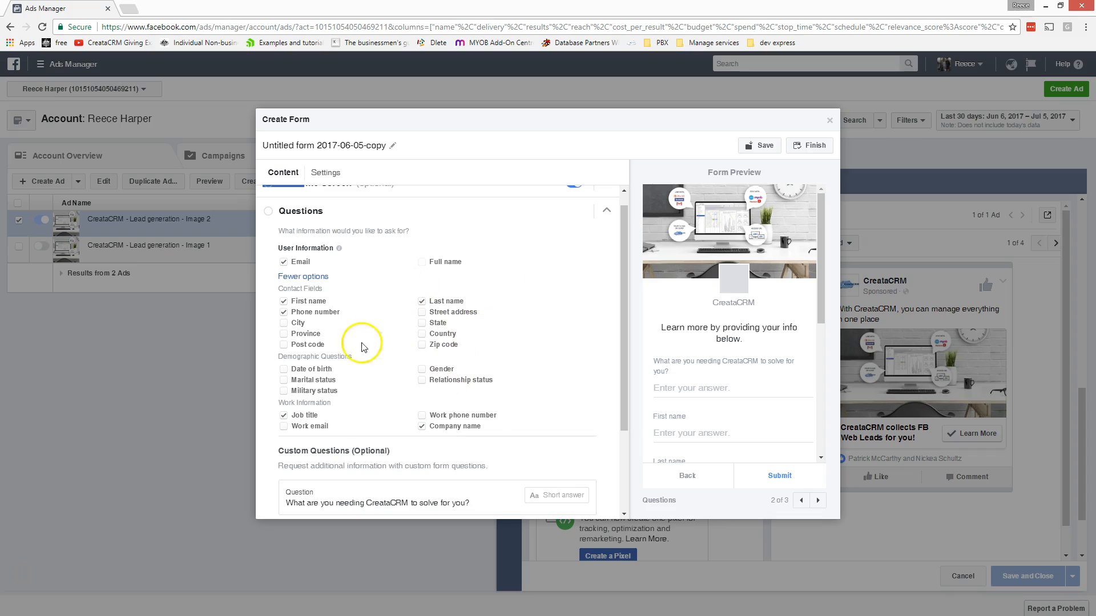
scroll(465, 432, down, 2)
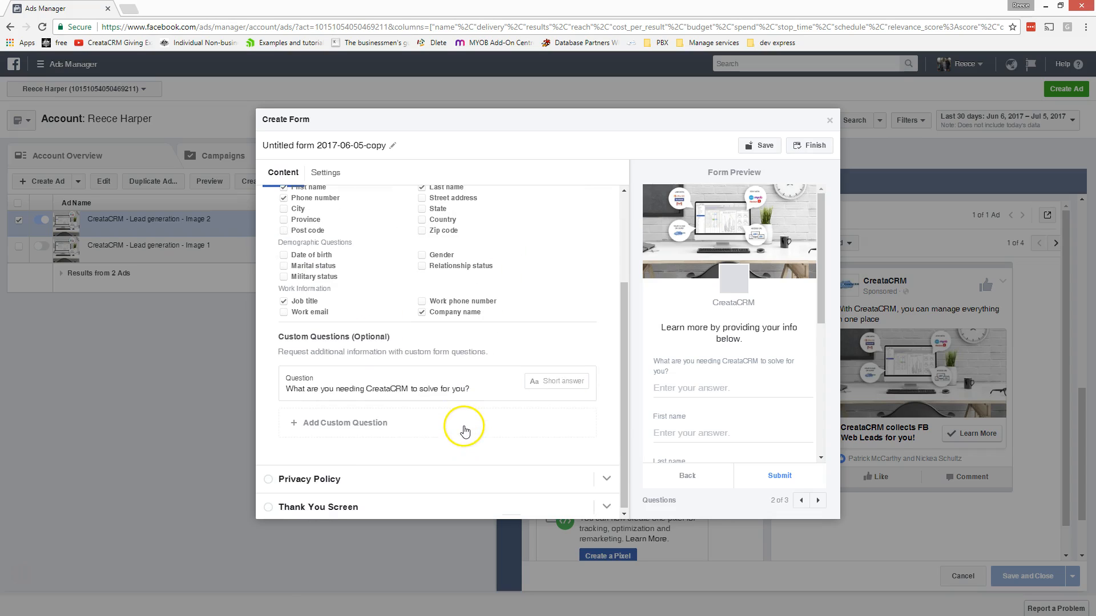
scroll(464, 424, up, 2)
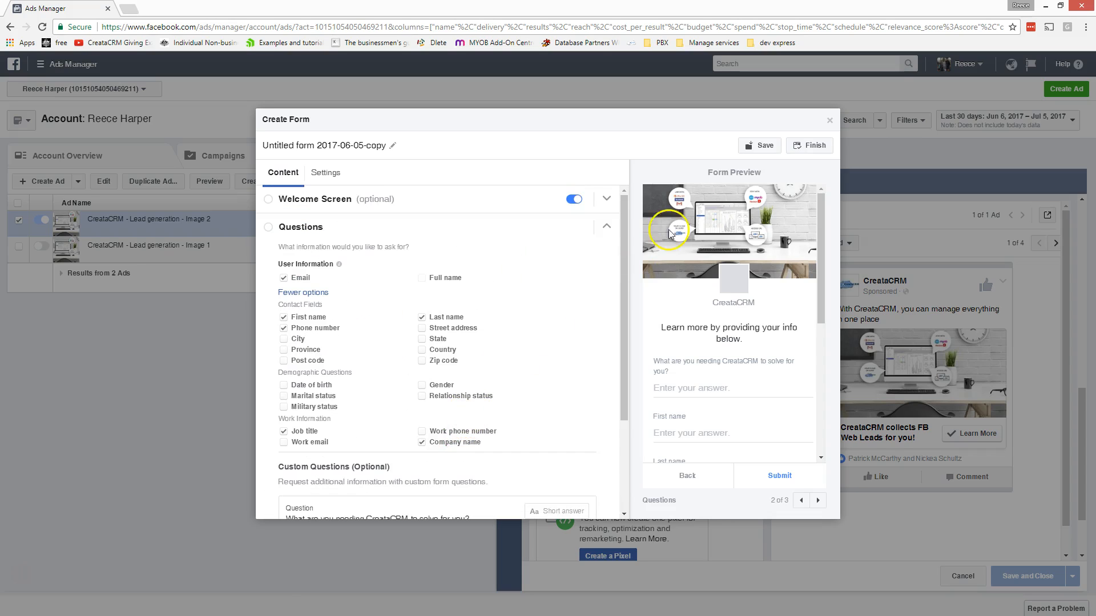
click(829, 121)
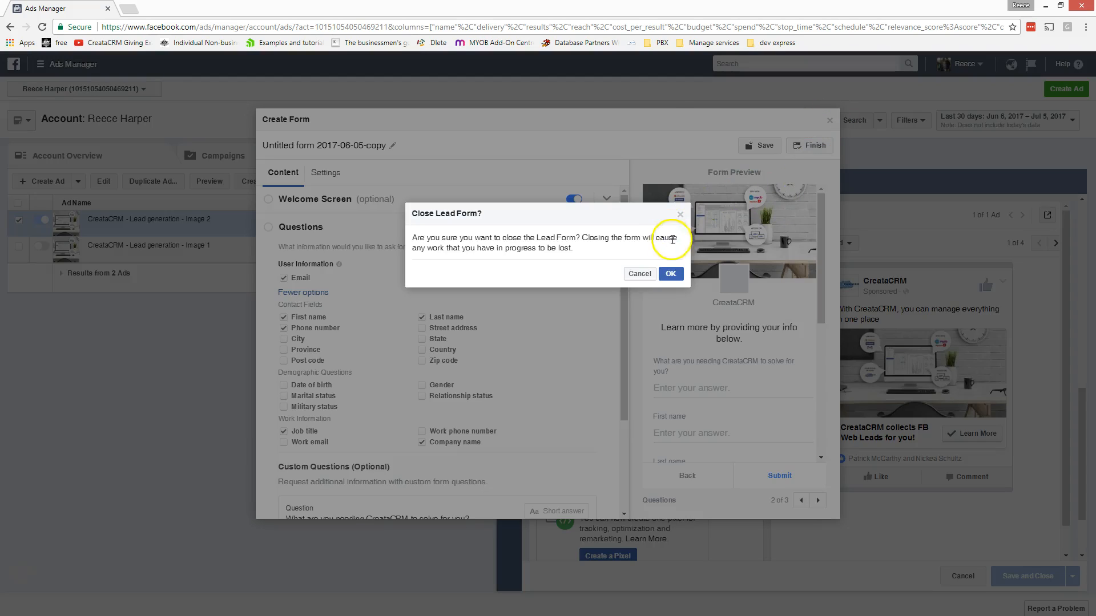
click(671, 274)
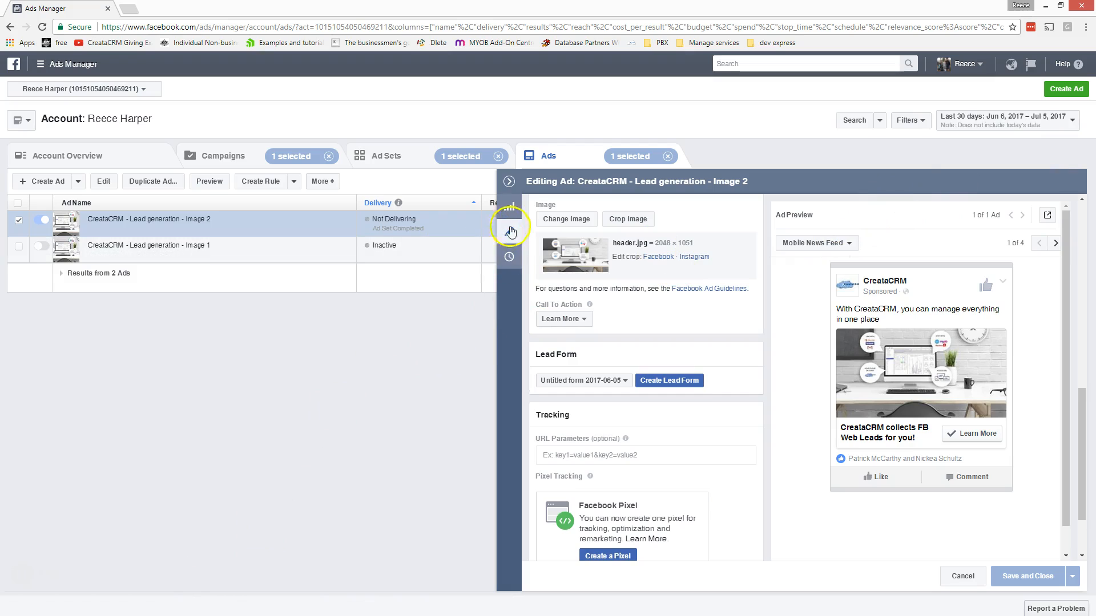
click(508, 181)
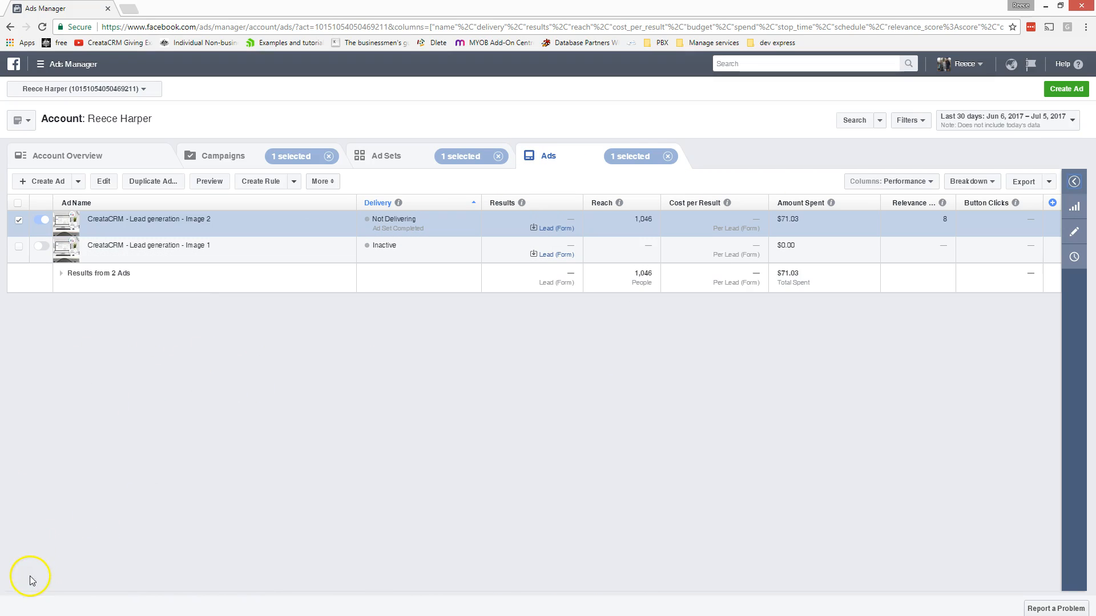
- Switch to Zapier and browse the list of apps available for workflows
drag(145, 5, 163, 7)
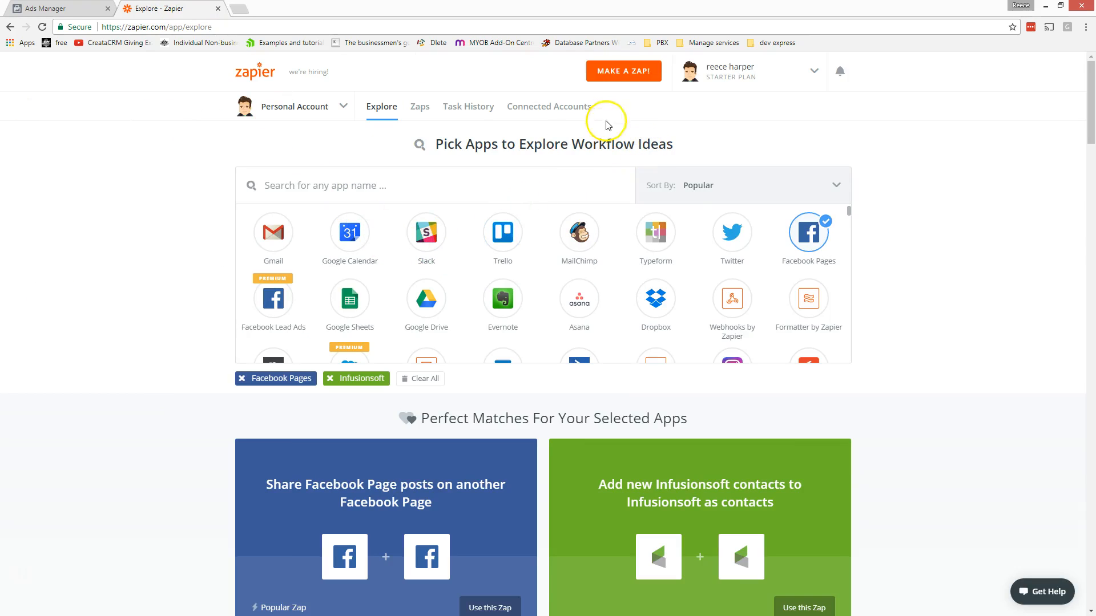
click(360, 183)
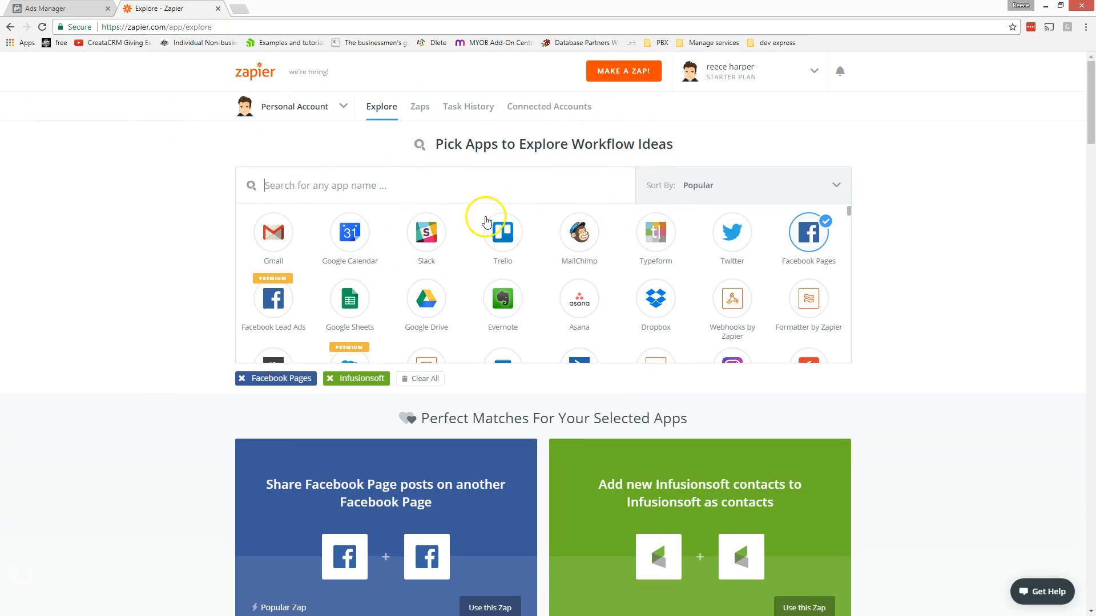
scroll(482, 239, down, 5)
scroll(487, 260, down, 10)
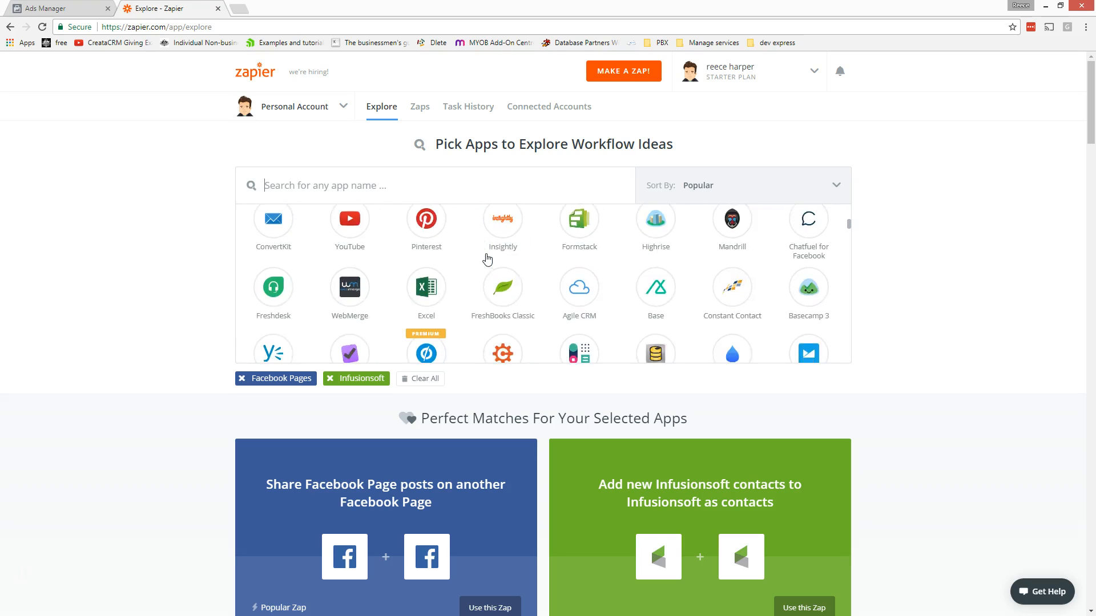
scroll(487, 259, down, 10)
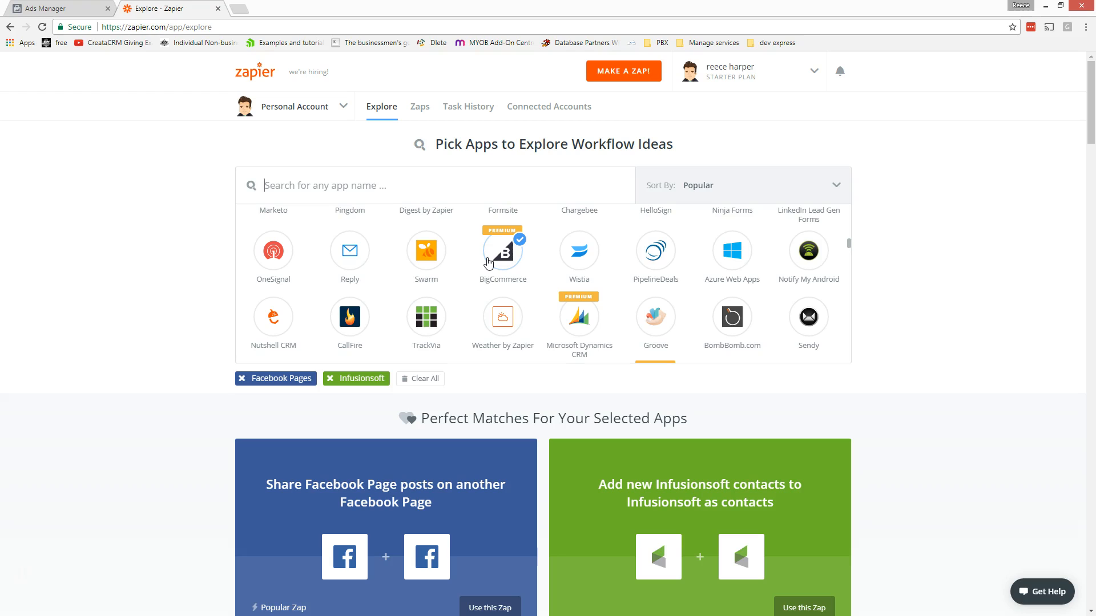
scroll(488, 262, down, 8)
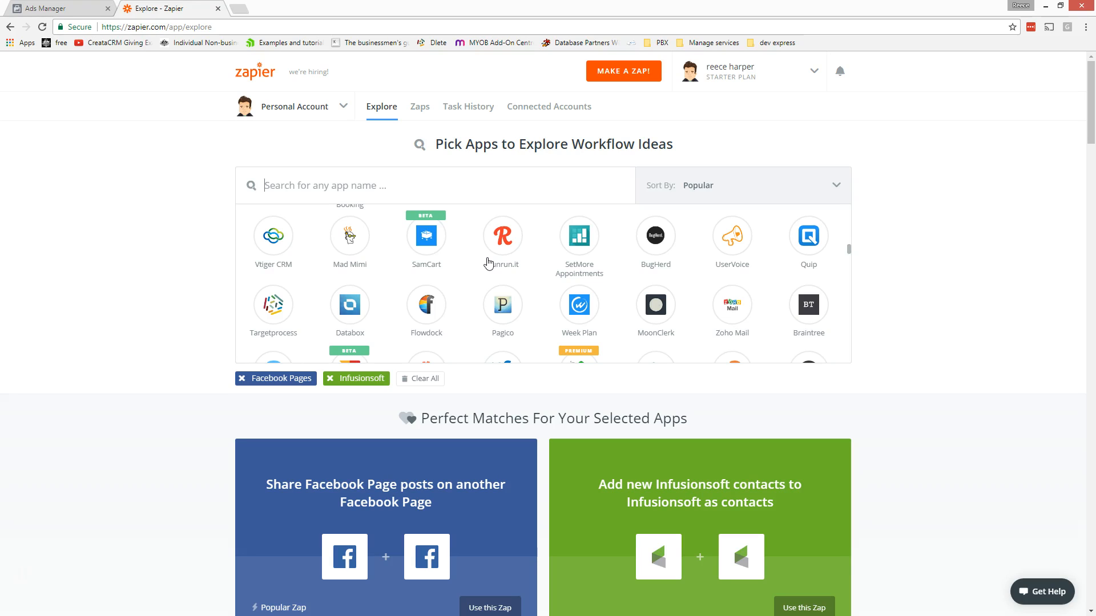
scroll(489, 264, up, 10)
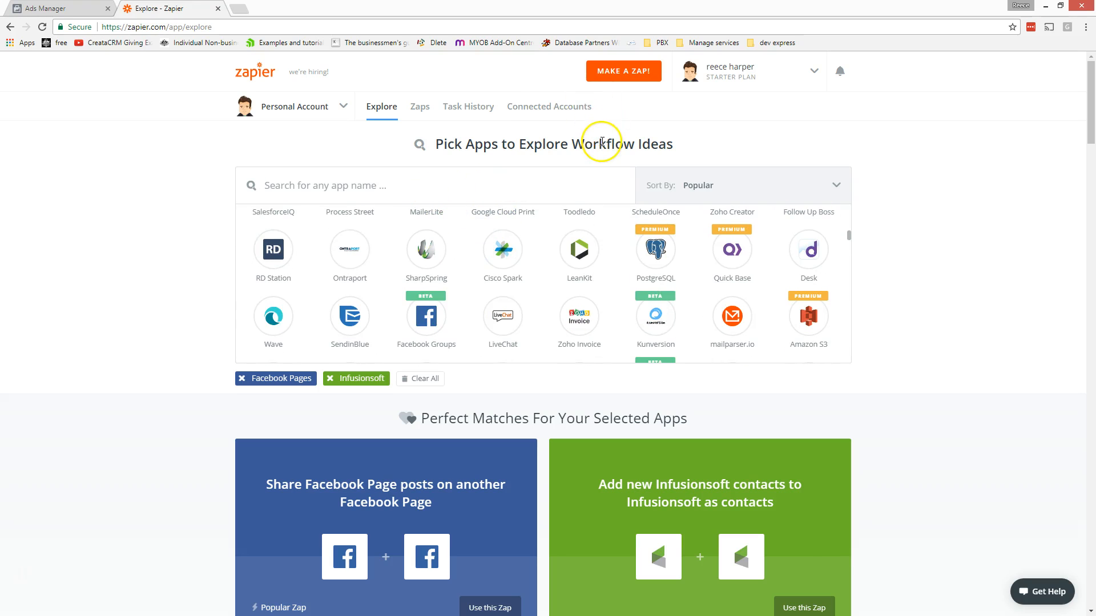
- View the Zapier account's connected accounts, its task history and its list of Zaps
click(572, 109)
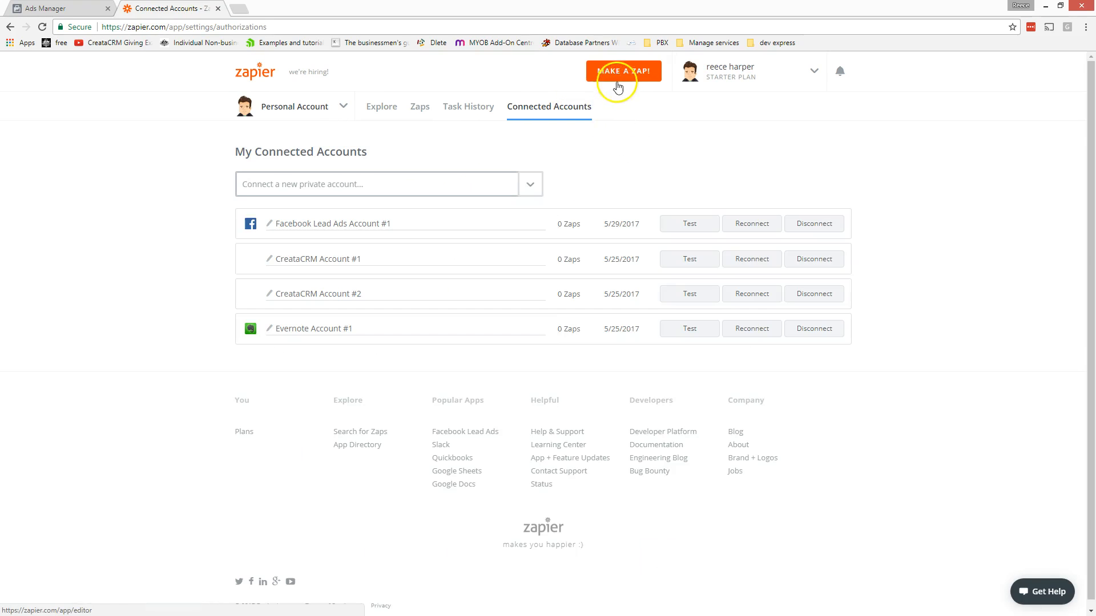
click(469, 108)
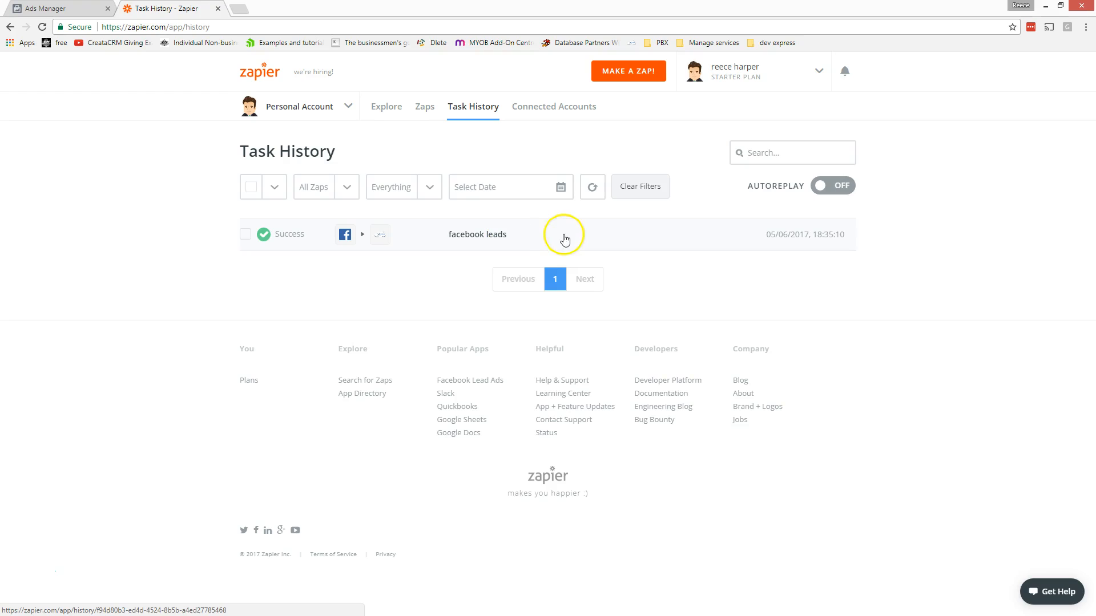
click(423, 107)
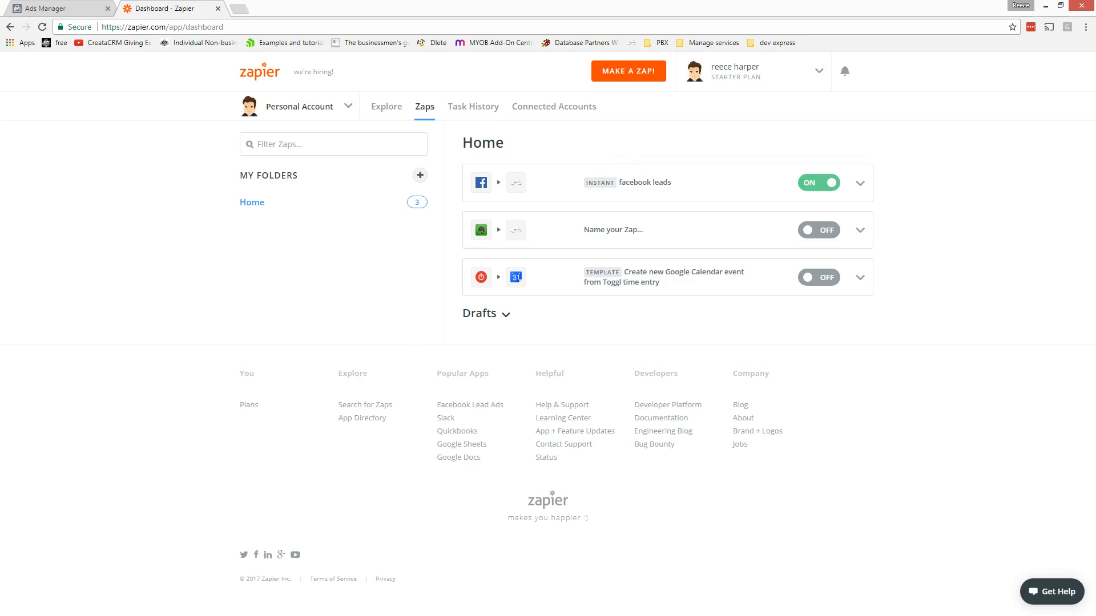
- Open the "facebook leads" Zap and review the New Lead trigger and its Facebook Lead Ads account
click(648, 183)
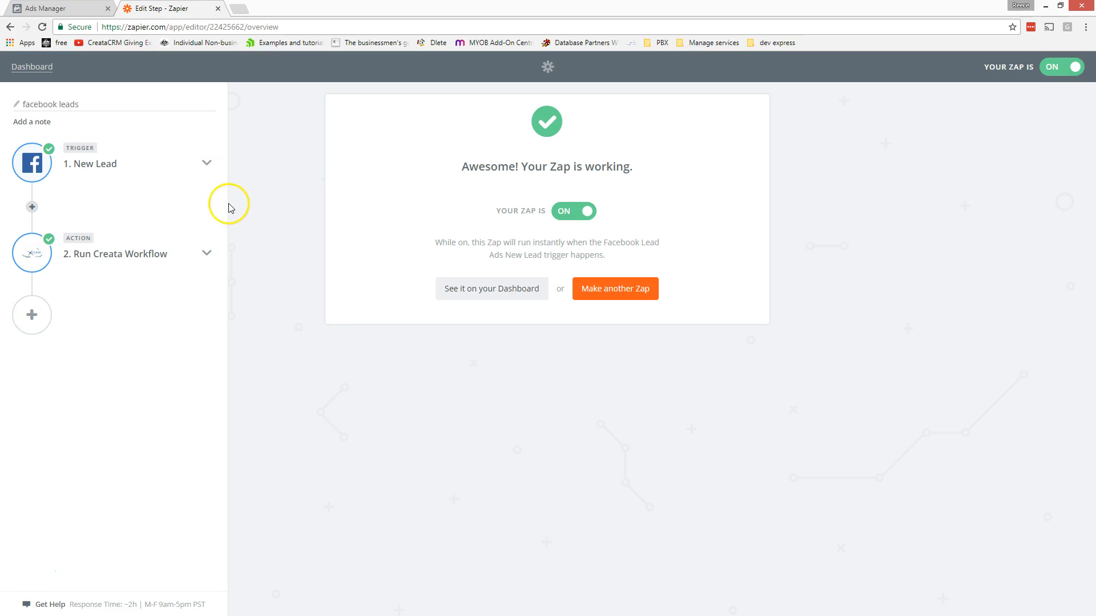
click(208, 165)
click(105, 207)
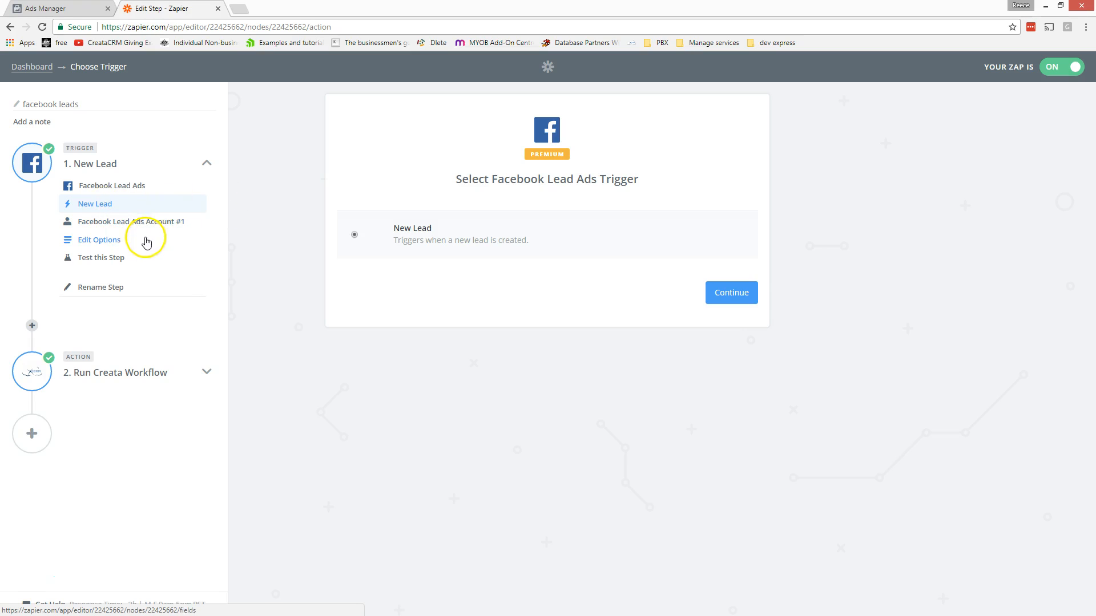
click(742, 306)
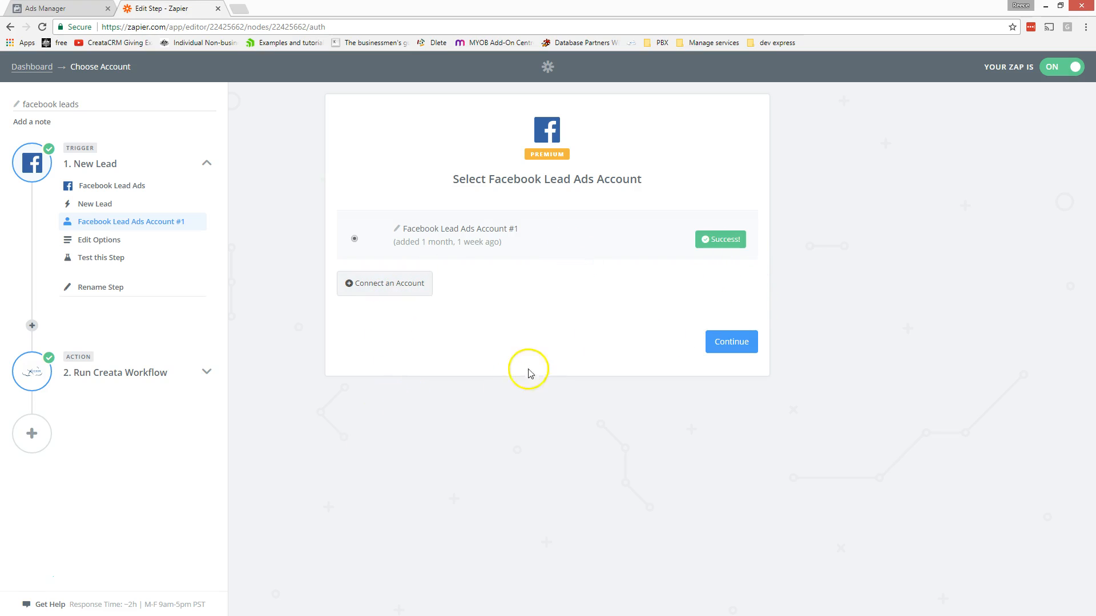
- Open the New Lead trigger's options and view the forms available for the CreataCRM page
click(111, 243)
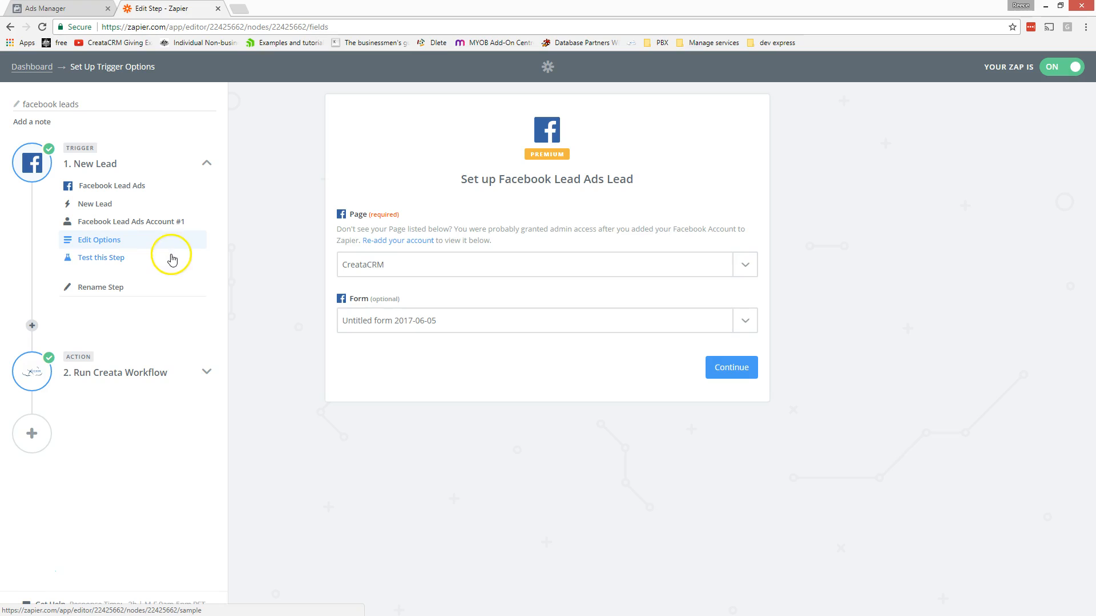
click(415, 322)
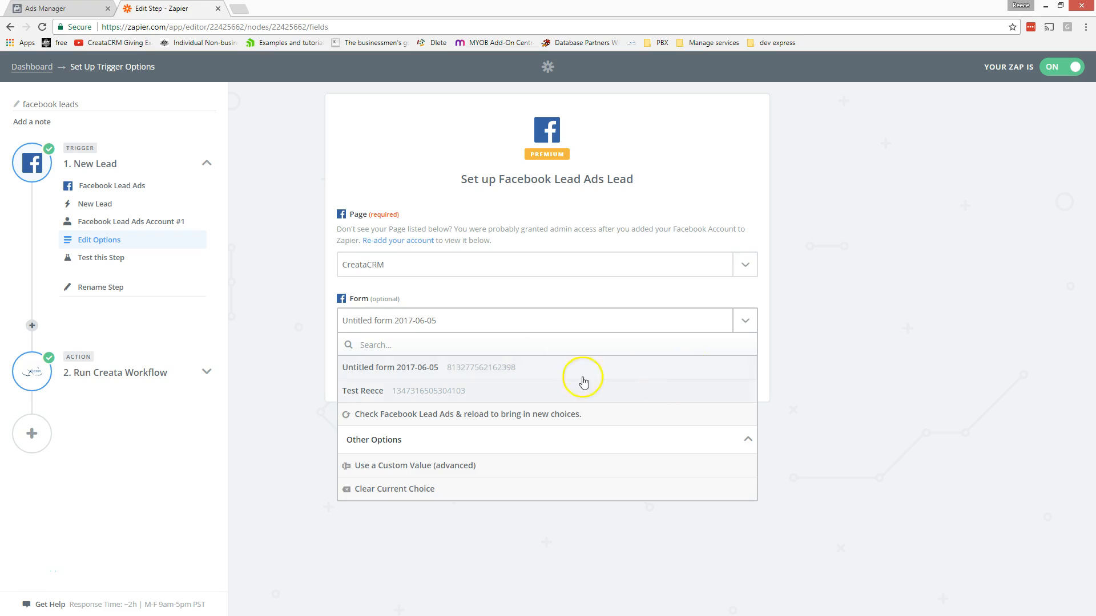
click(873, 280)
- Switch to Facebook Ads Manager and check which lead form the ad "CreataCRM - Lead generation - Image 2" uses
key(ctrl+Tab)
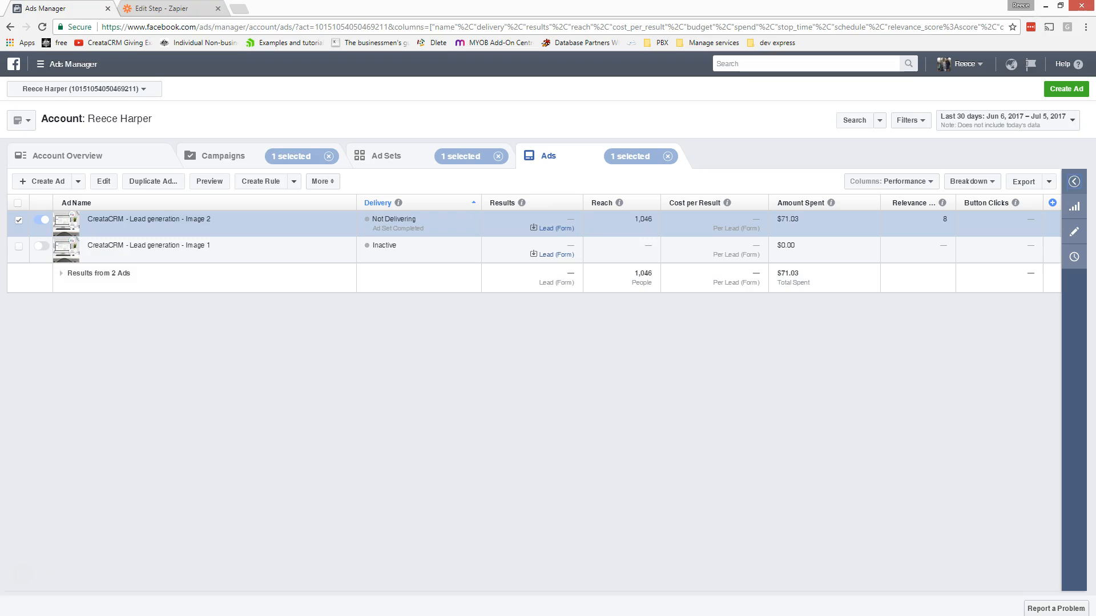
click(1070, 185)
scroll(611, 423, down, 5)
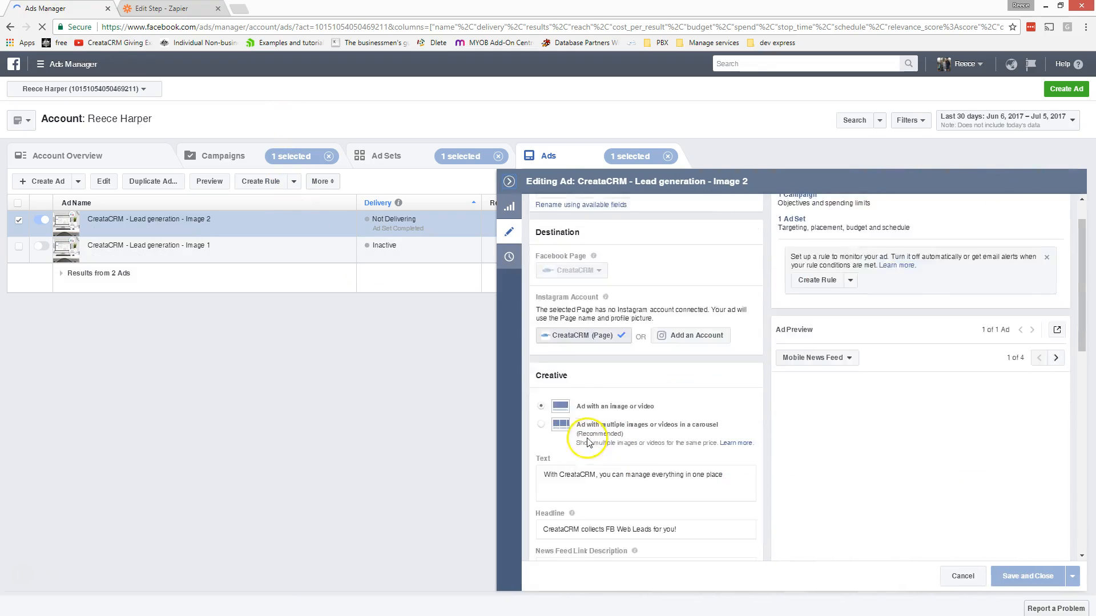
scroll(618, 437, down, 4)
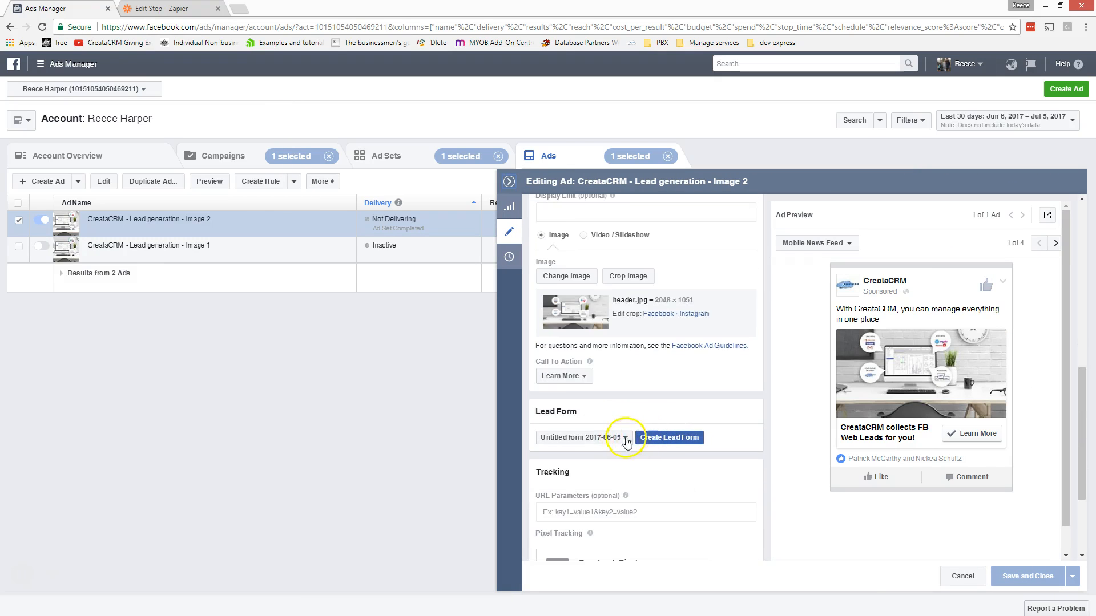
- Switch back to Zapier and check the trigger's form choices for "Untitled form 2017-06-05"
click(166, 9)
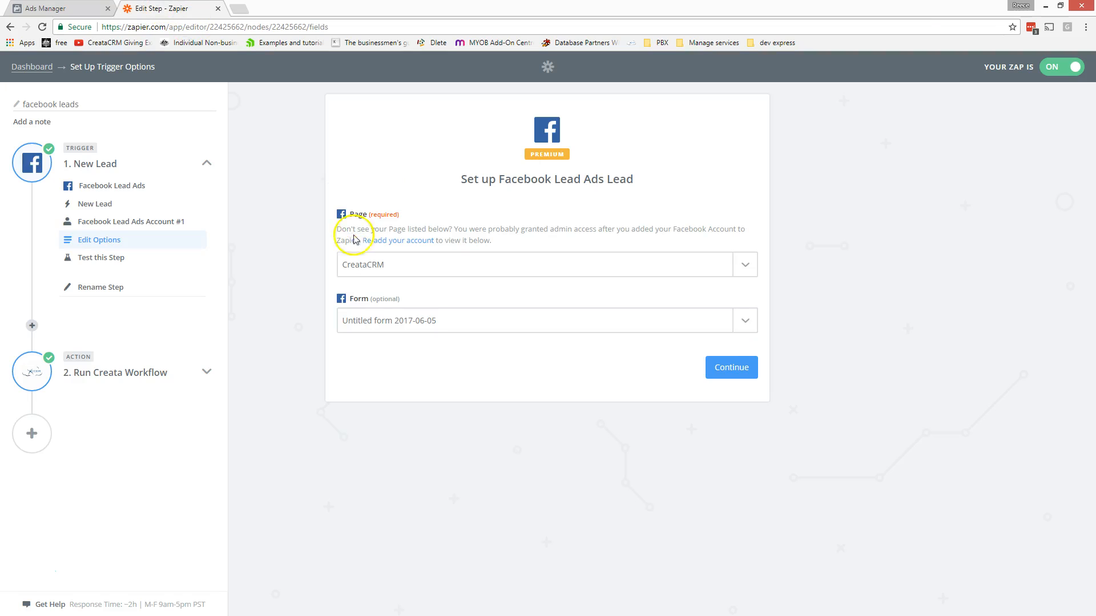
click(517, 326)
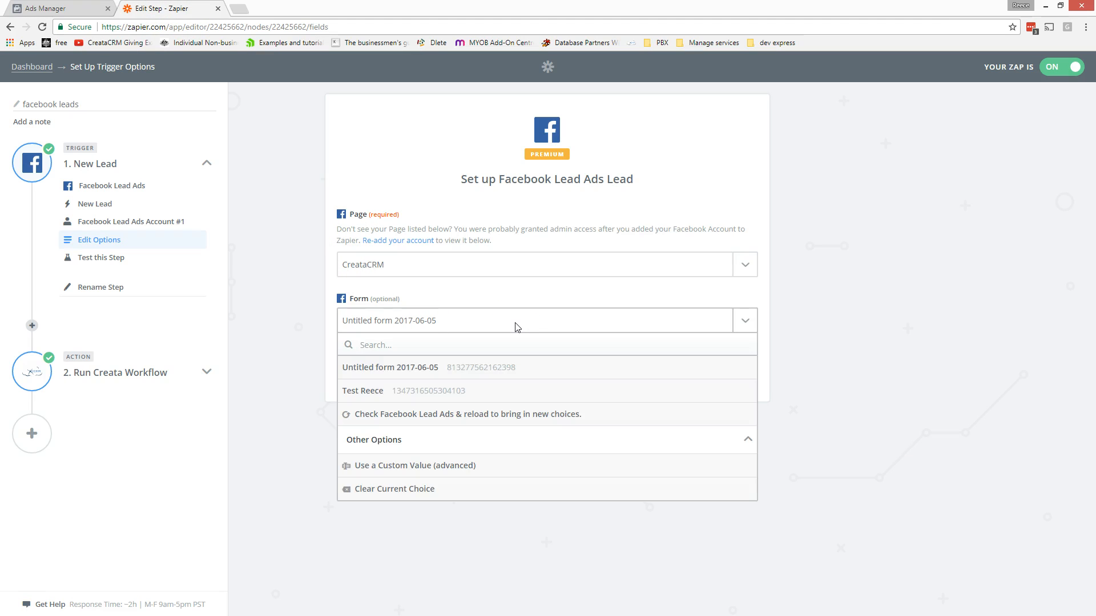
click(506, 363)
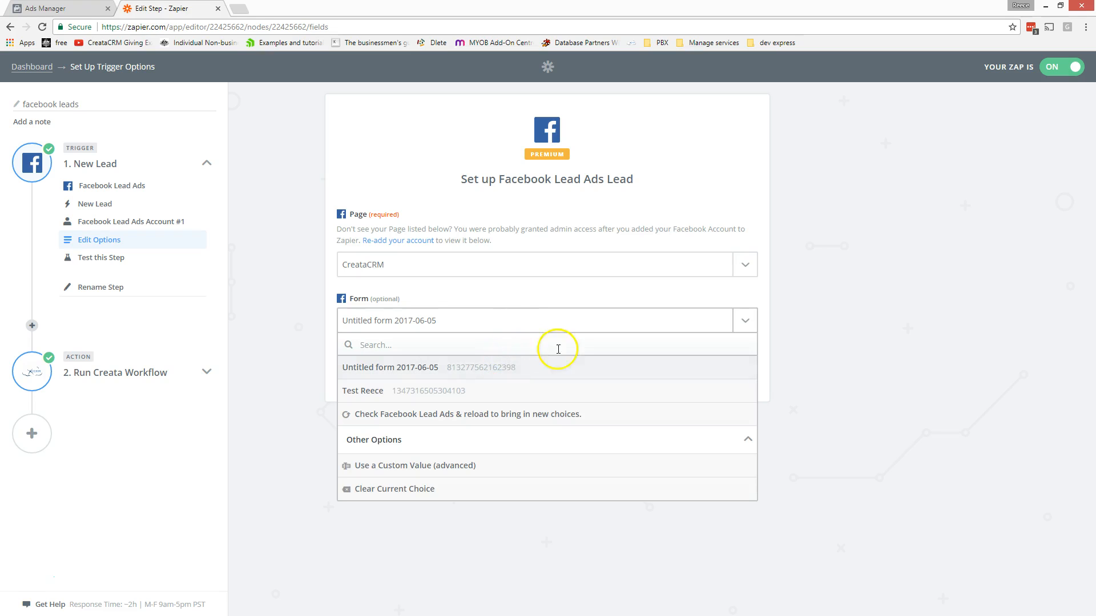
click(865, 286)
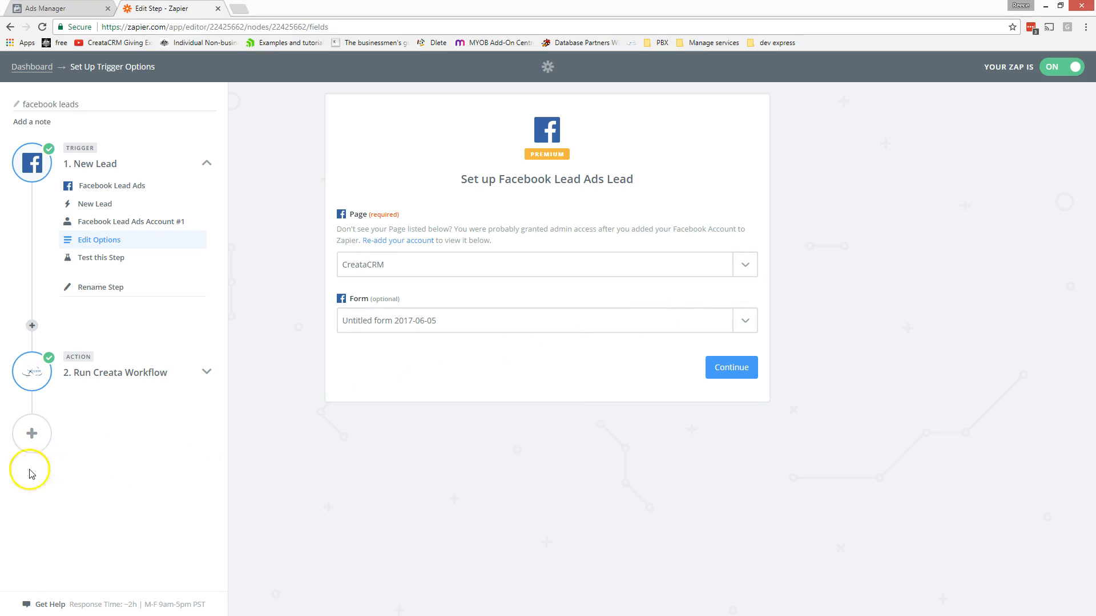
- Open the Run Creata Workflow action, review its action choice and test the connection of CreataCRM Account #1
click(114, 372)
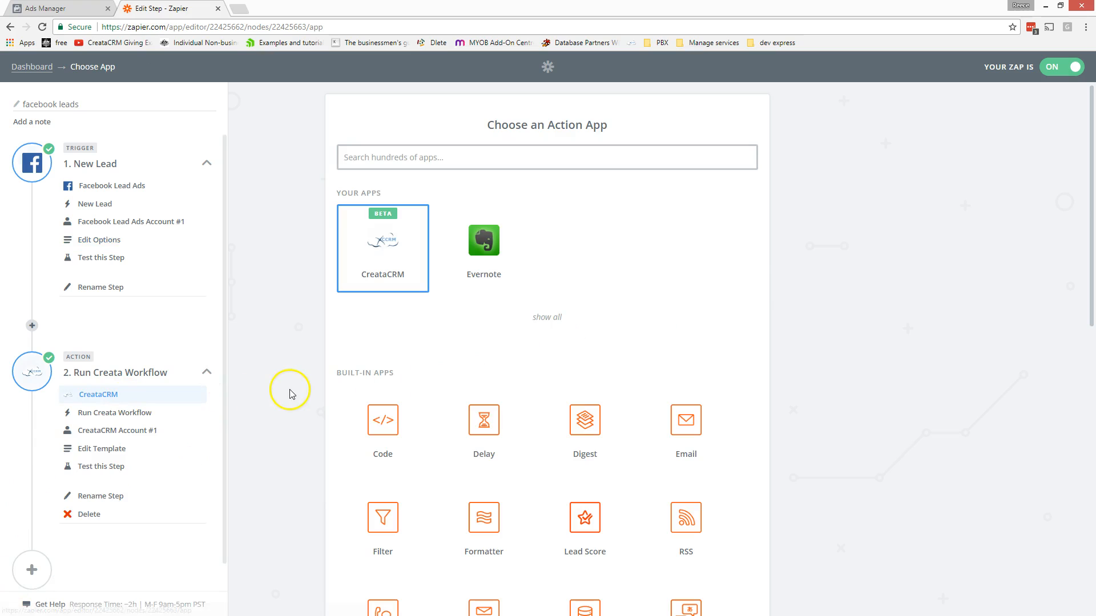
click(127, 412)
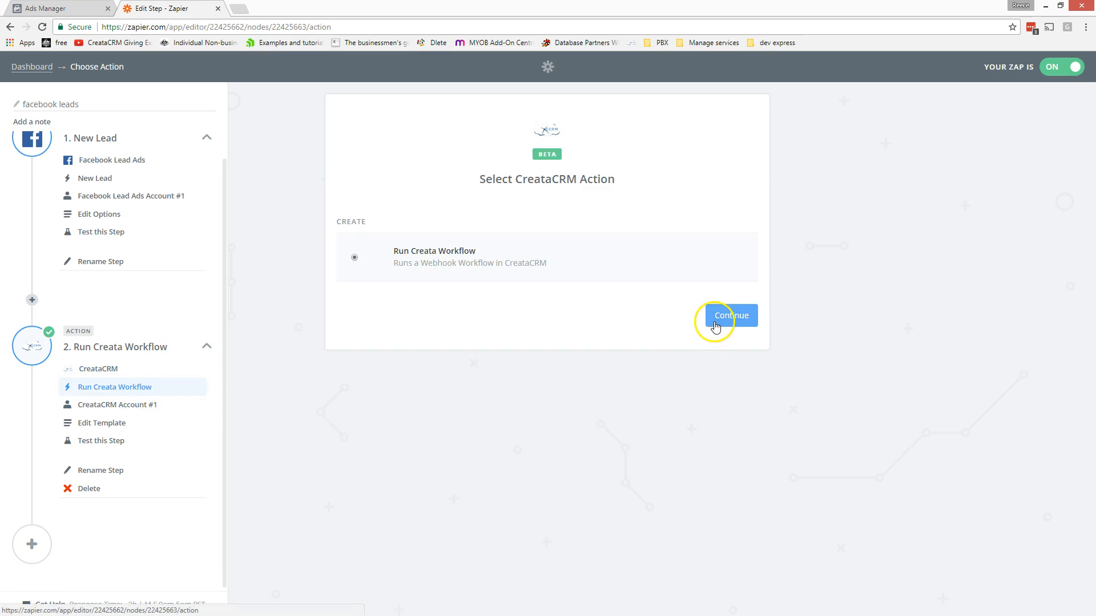
click(716, 317)
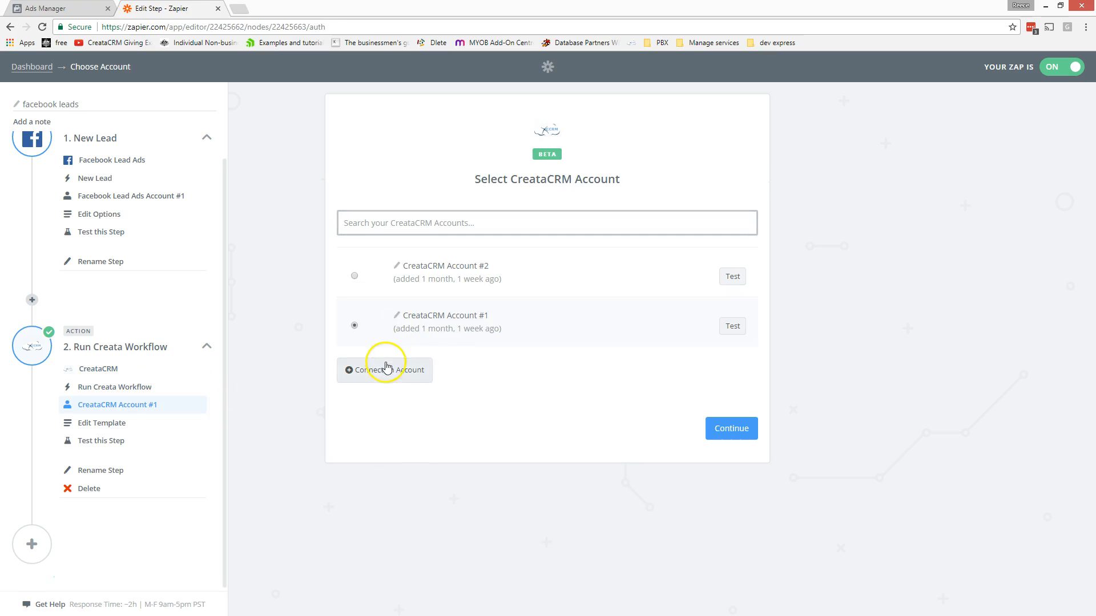
click(735, 328)
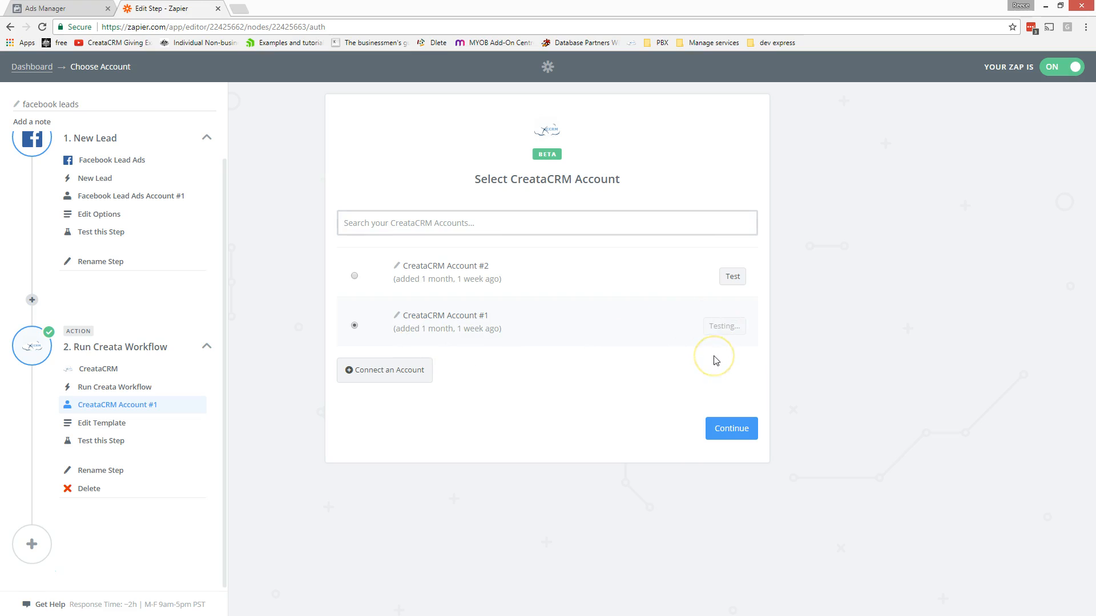
- Open the action's template and review the workflow name "facebook Web Leads" and its mappings to the Facebook lead fields
click(726, 433)
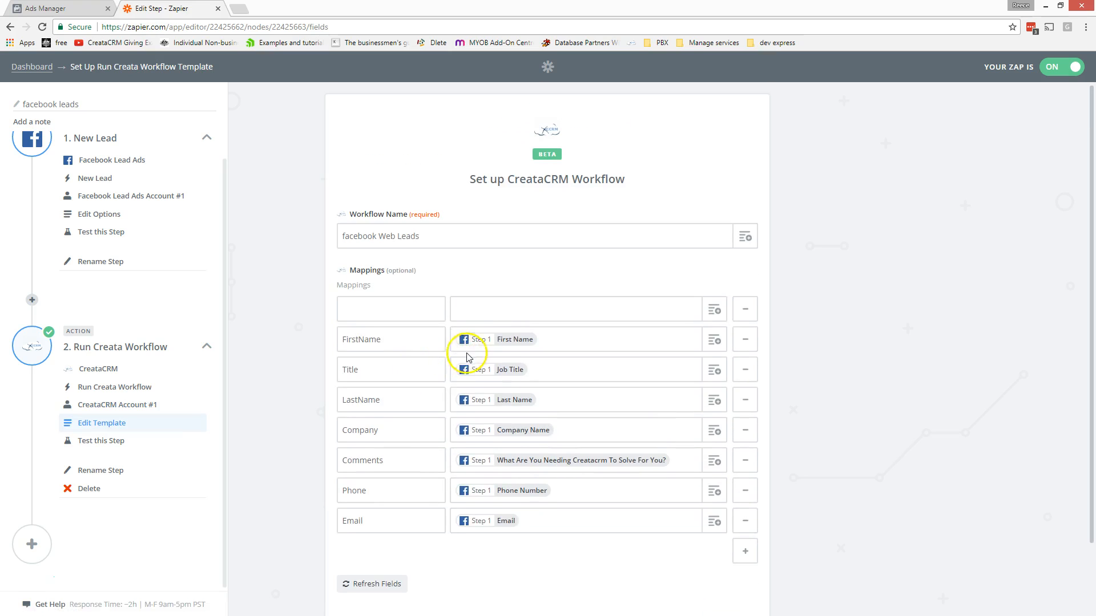
scroll(513, 360, down, 1)
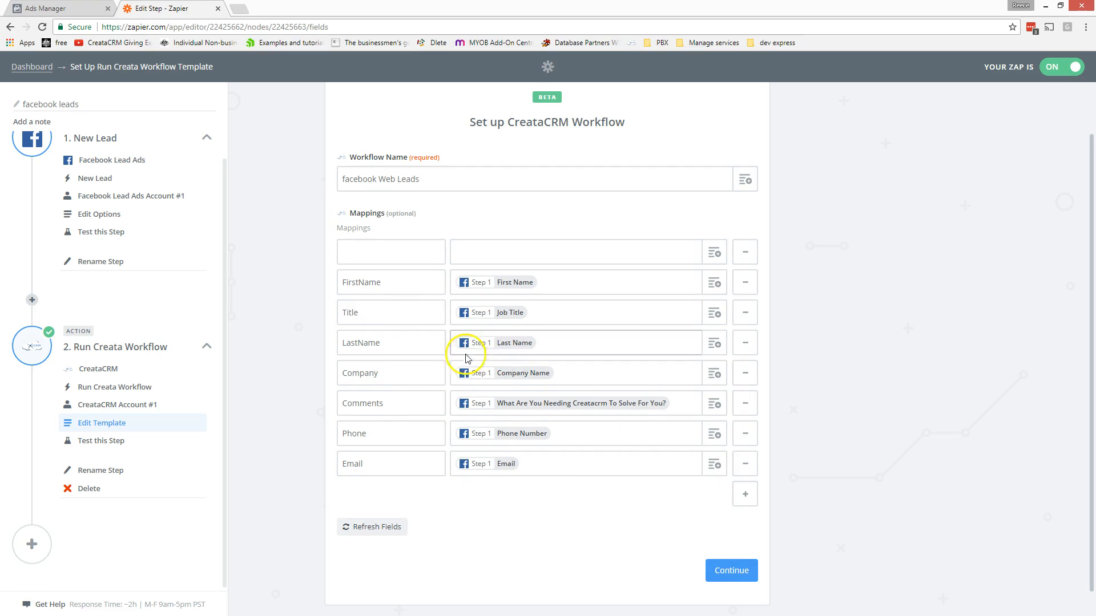
click(392, 343)
click(393, 375)
scroll(393, 375, down, 1)
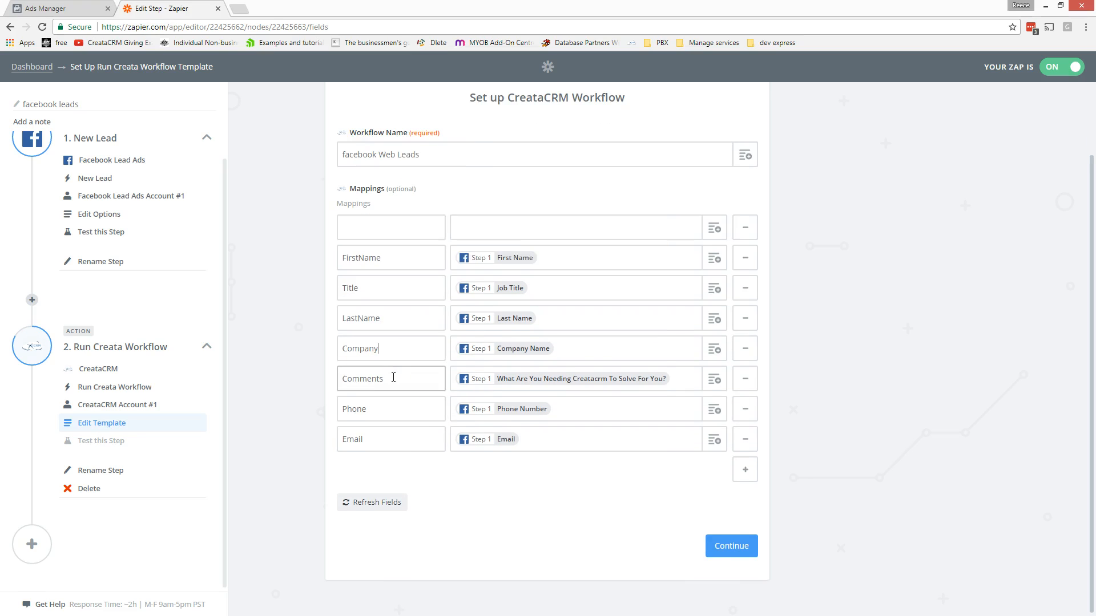
click(389, 433)
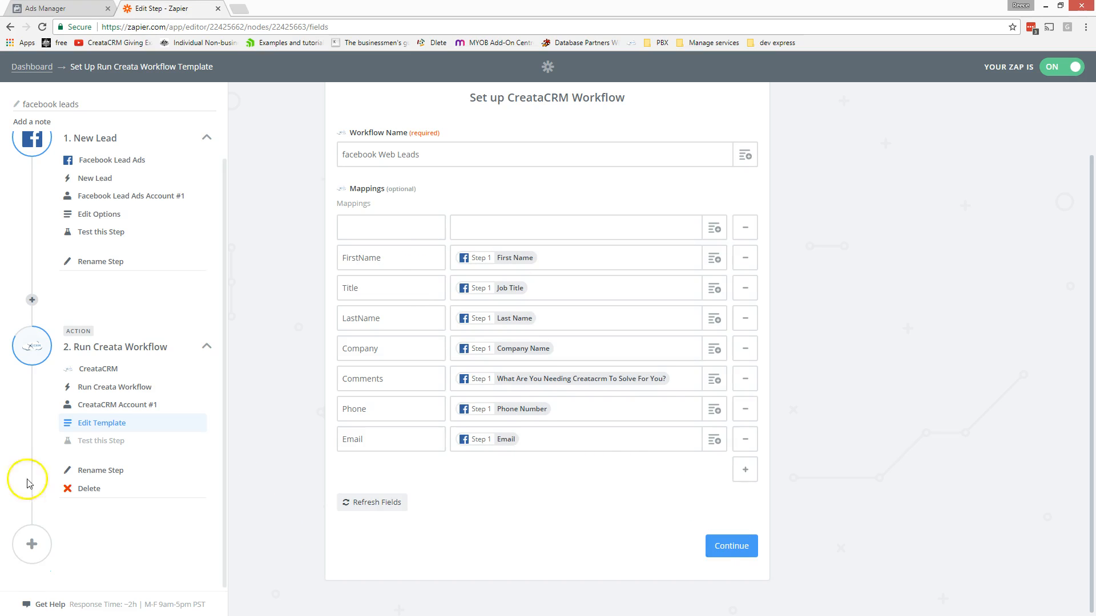
- Re-test the CreataCRM action with the dummy lead data for the "facebook Web Leads" workflow
click(117, 468)
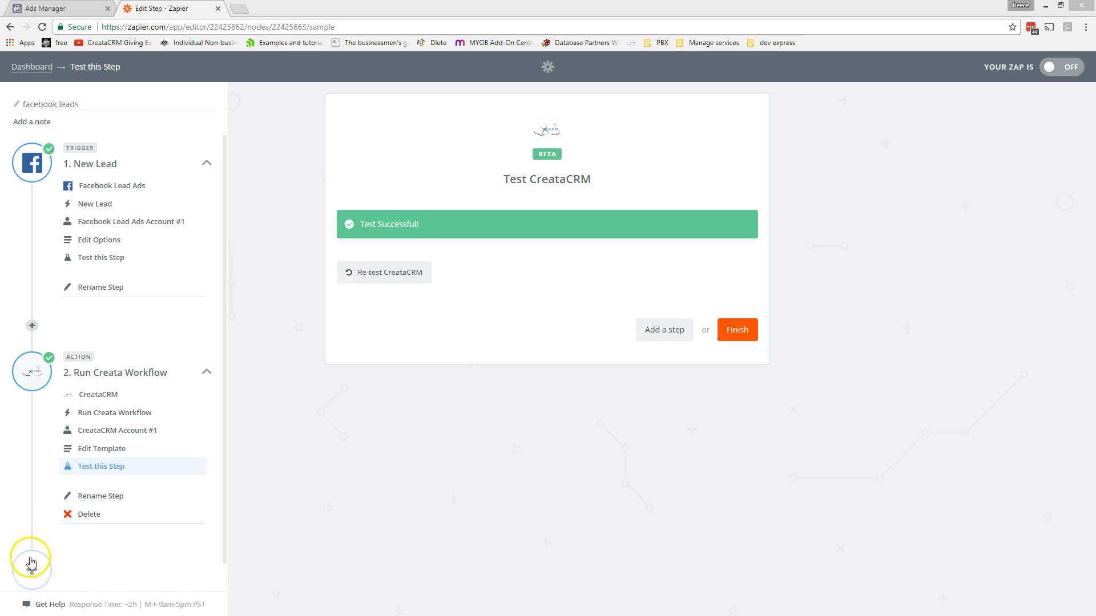
click(401, 280)
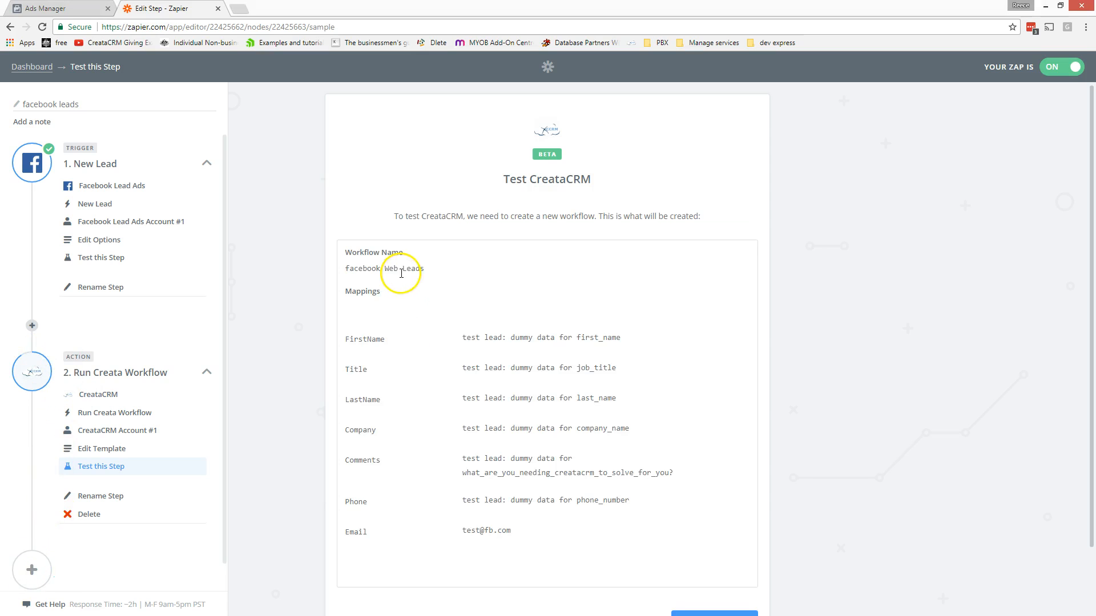
scroll(514, 451, down, 2)
click(718, 552)
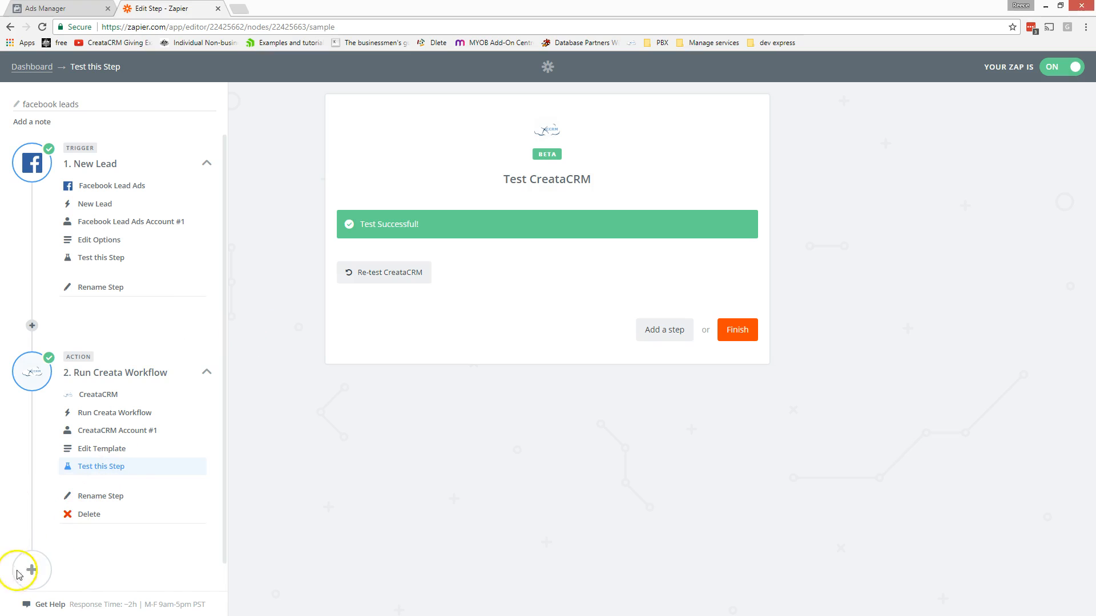
- Switch to the CreataCRM contact list and open the test lead contact to check its details
drag(0, 120, 402, 1)
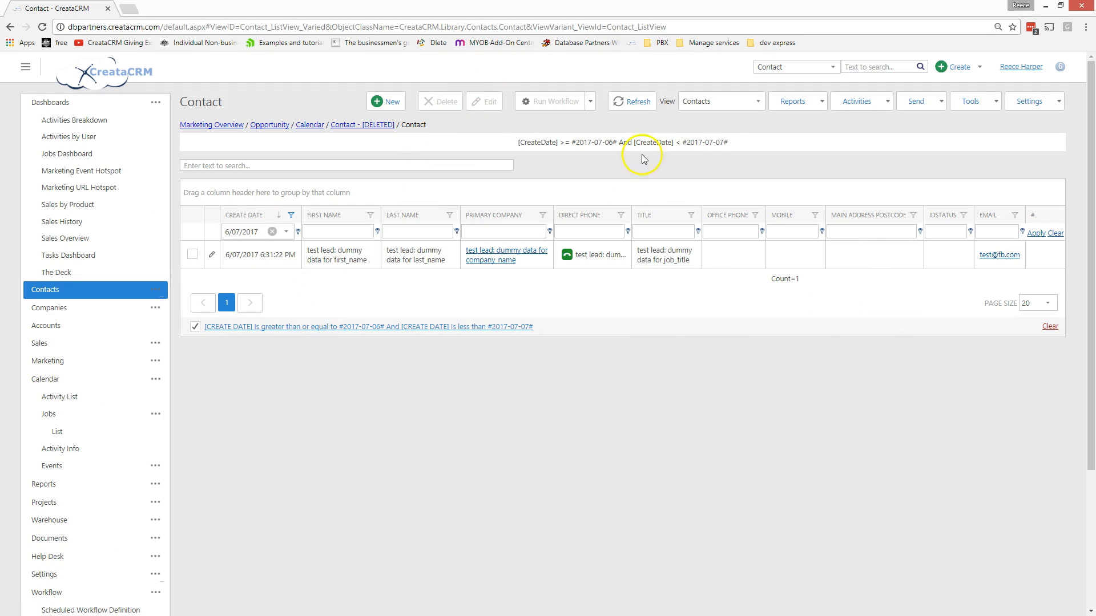
click(357, 268)
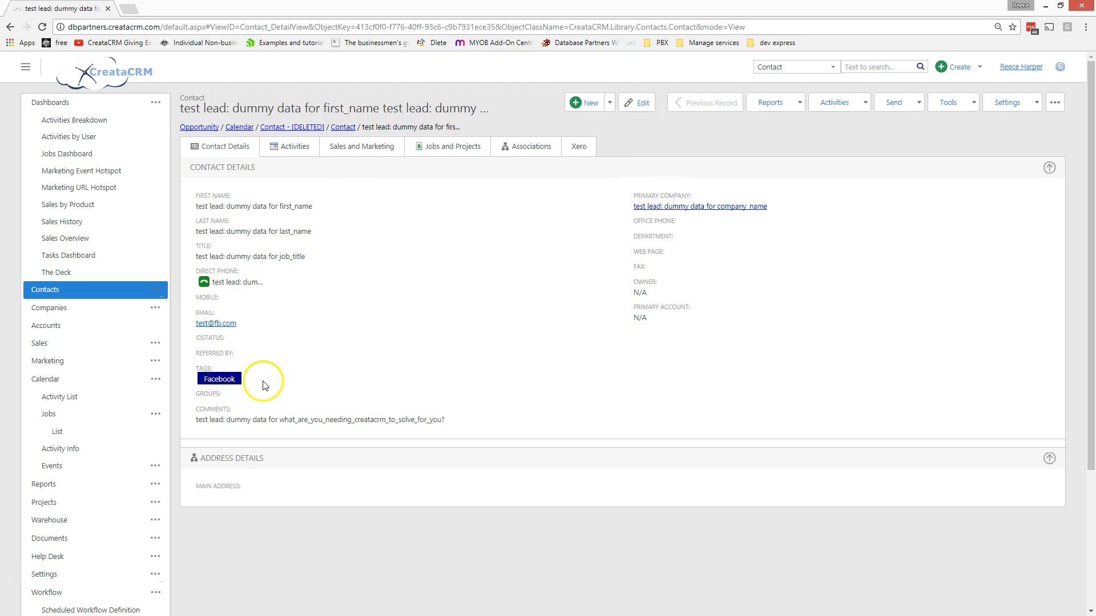
- Open the "facebook Web Leads" webhook workflow in a maximized workflow designer and dock its browser tab beside the Zapier tab
scroll(307, 352, down, 3)
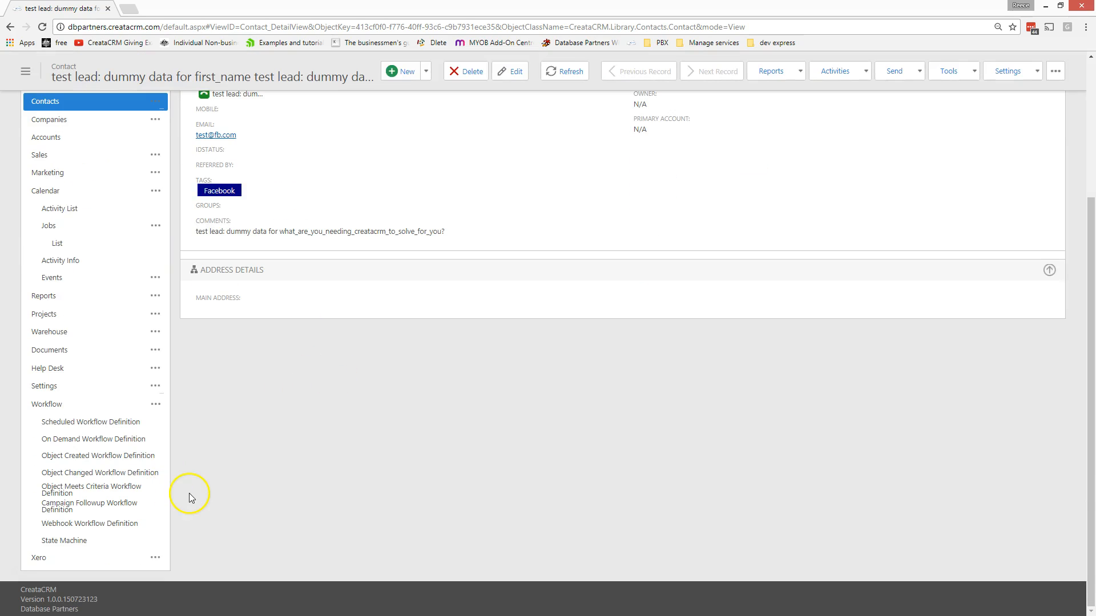
click(137, 523)
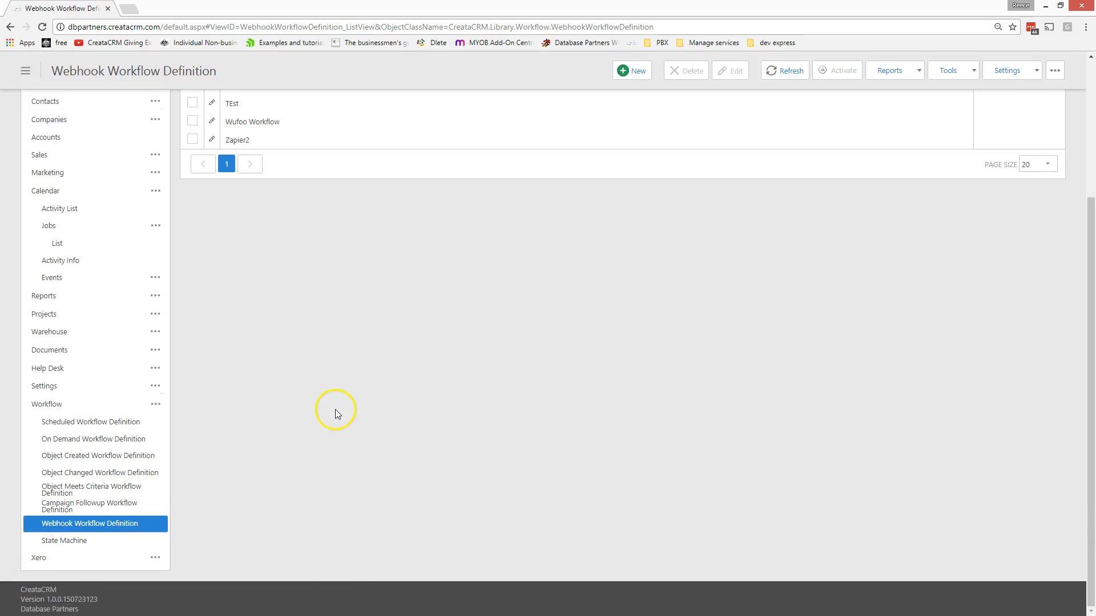
click(281, 182)
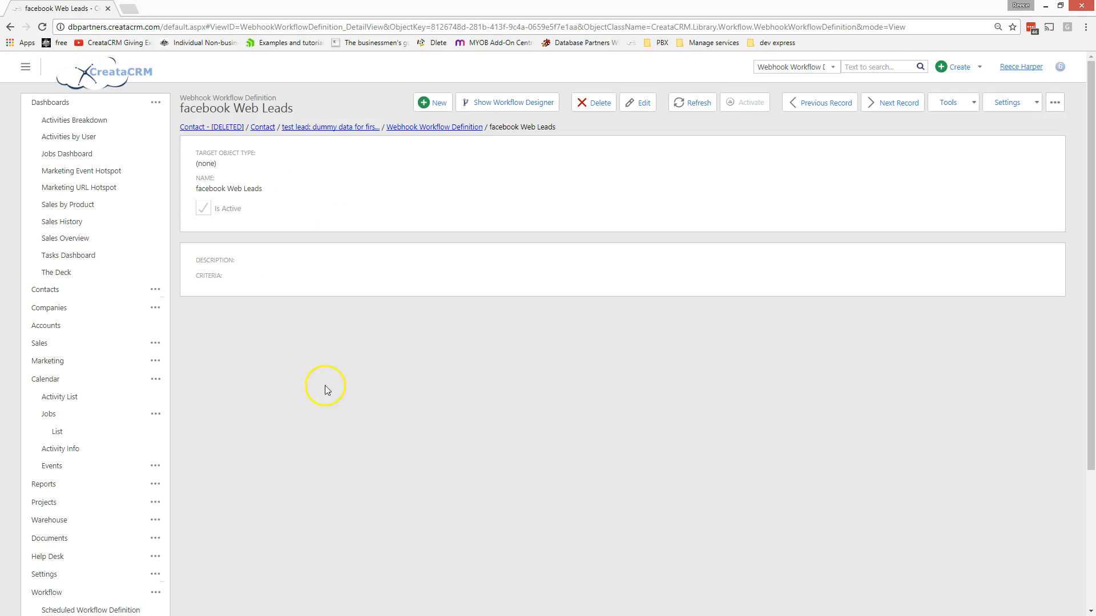
click(538, 104)
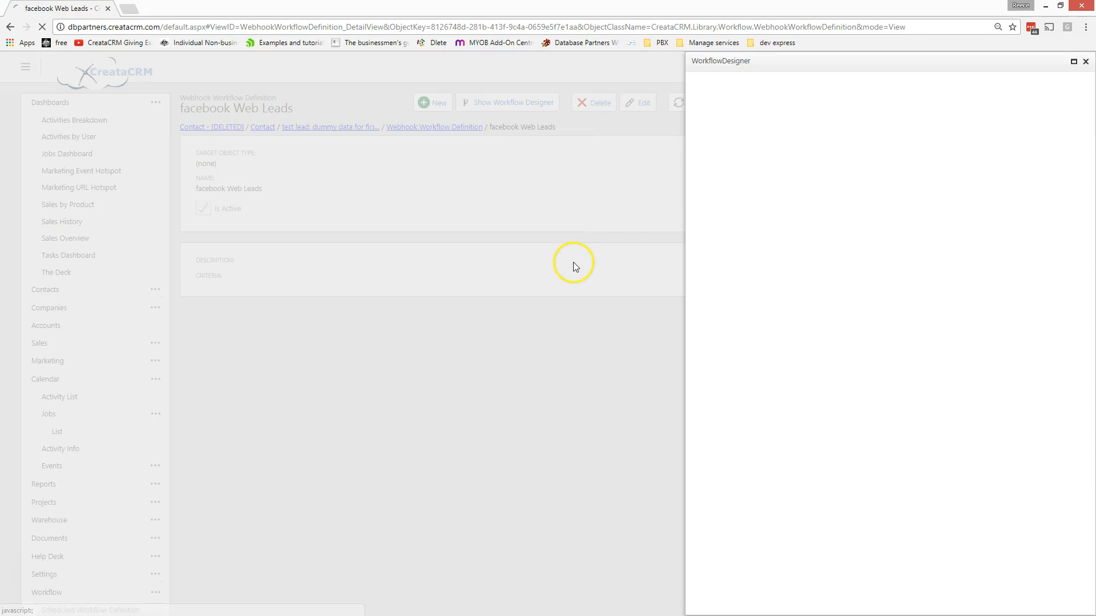
click(1073, 62)
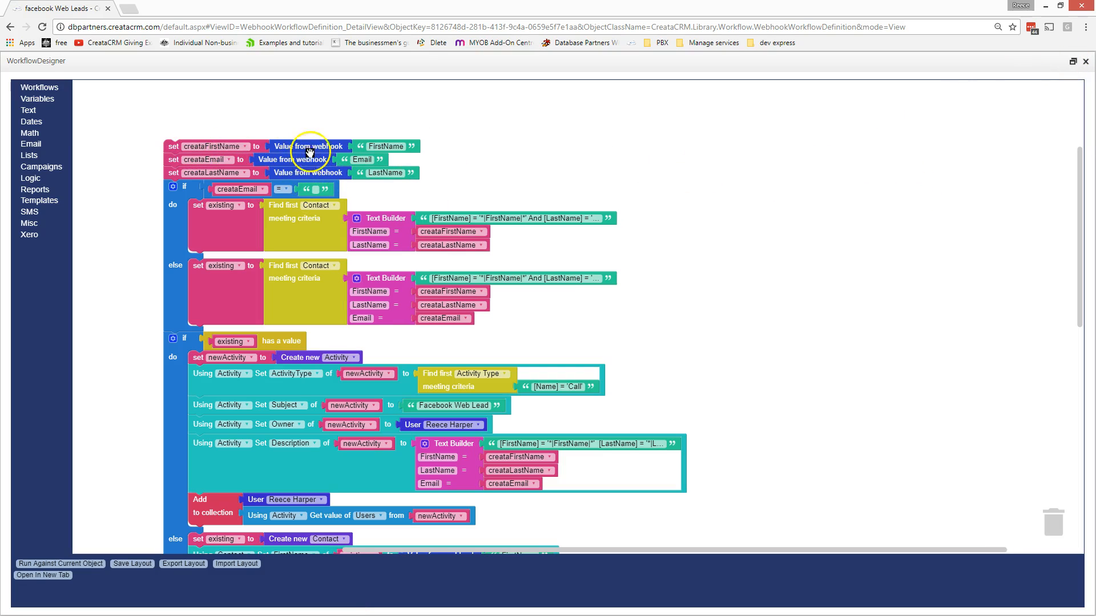
drag(155, 9, 468, 41)
drag(303, 40, 286, 10)
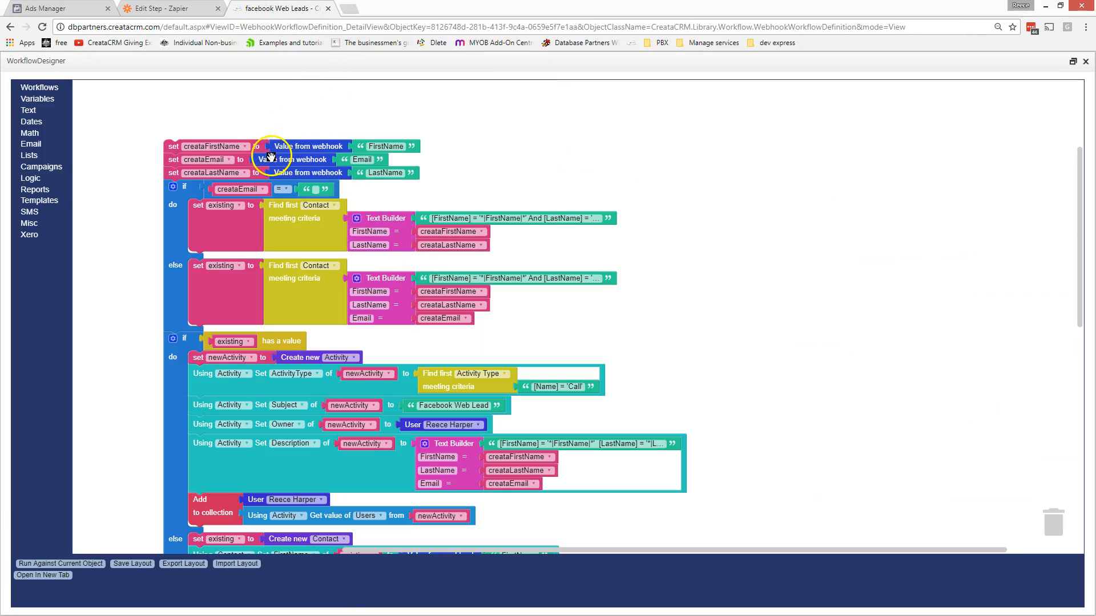
- Switch to Zapier and check the Run Creata Workflow template's mapping names against the workflow's webhook values
click(171, 10)
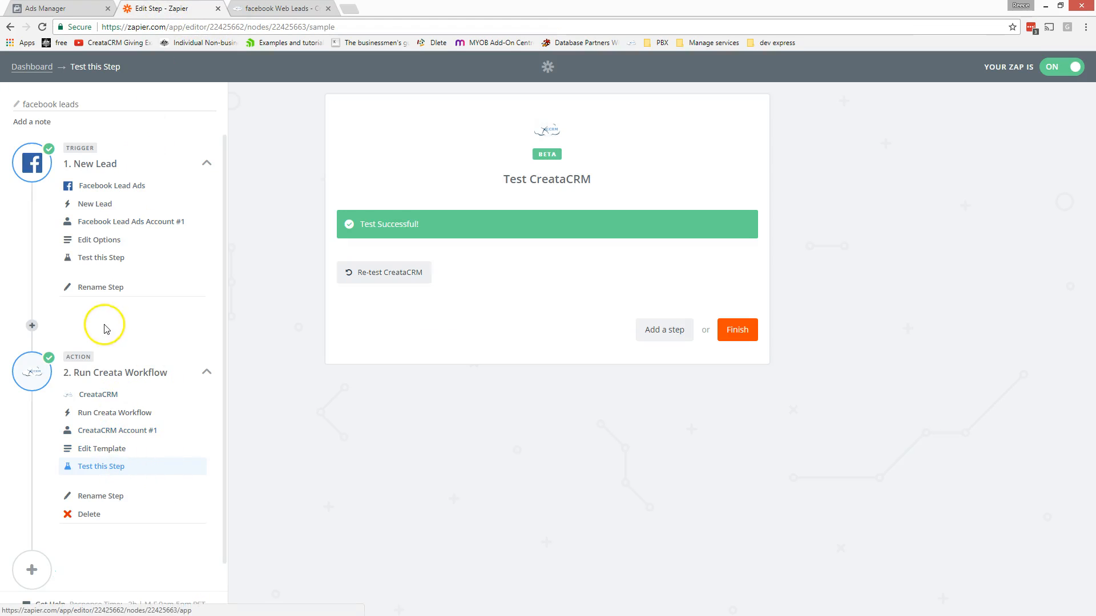
click(97, 449)
scroll(532, 408, down, 1)
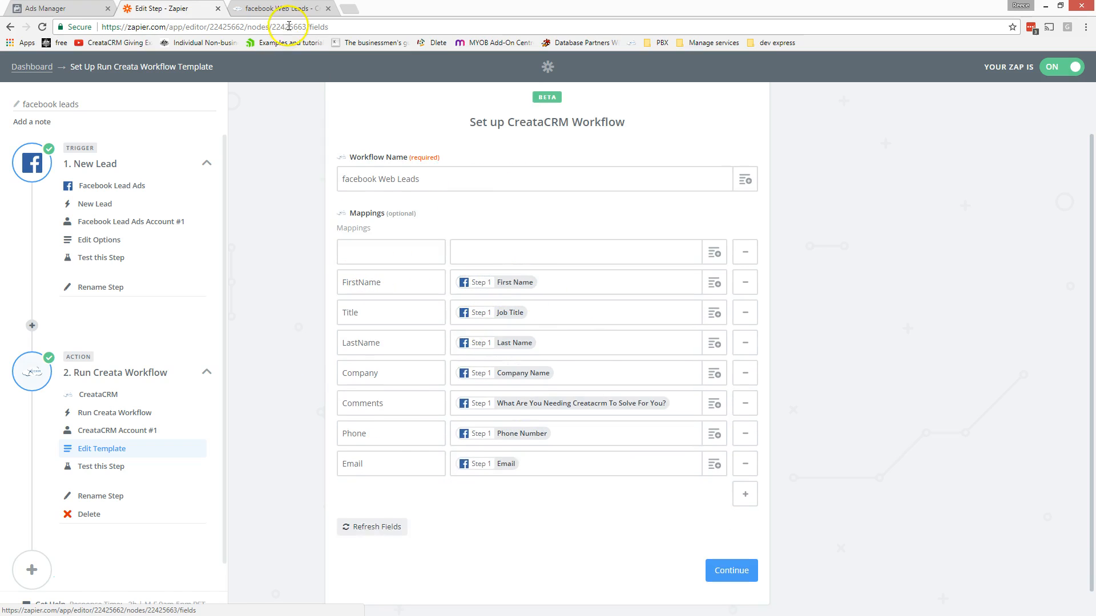
- Switch back to CreataCRM, examine the workflow's blocks for contact matching, activity, contact, company and tag handling, and close the designer
click(279, 9)
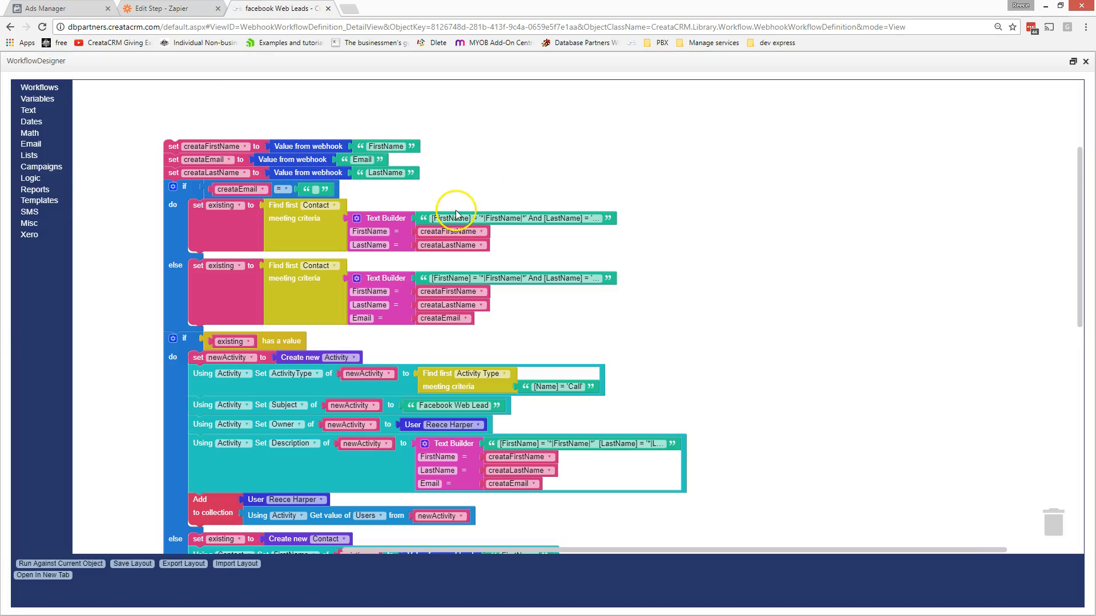
scroll(1073, 215, down, 2)
scroll(1074, 215, down, 2)
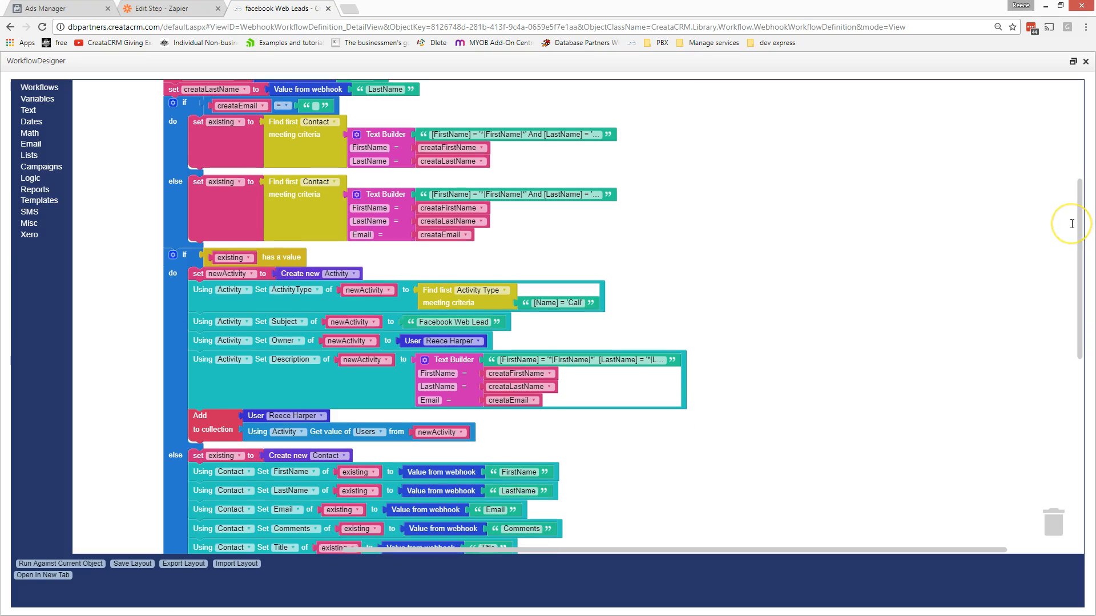
scroll(1066, 231, down, 2)
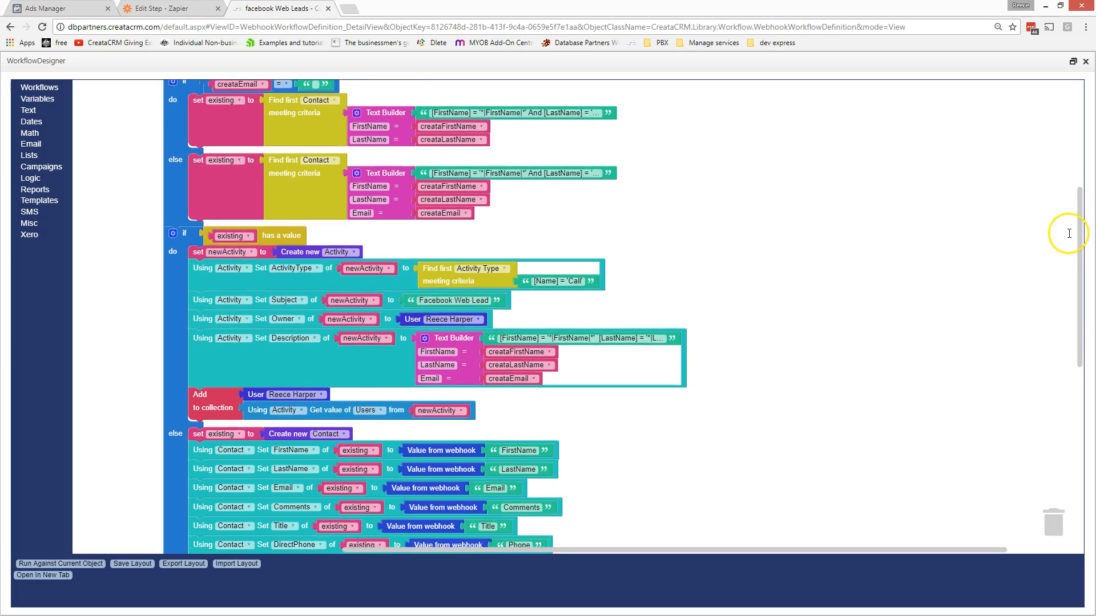
scroll(1056, 218, up, 2)
scroll(1053, 208, up, 2)
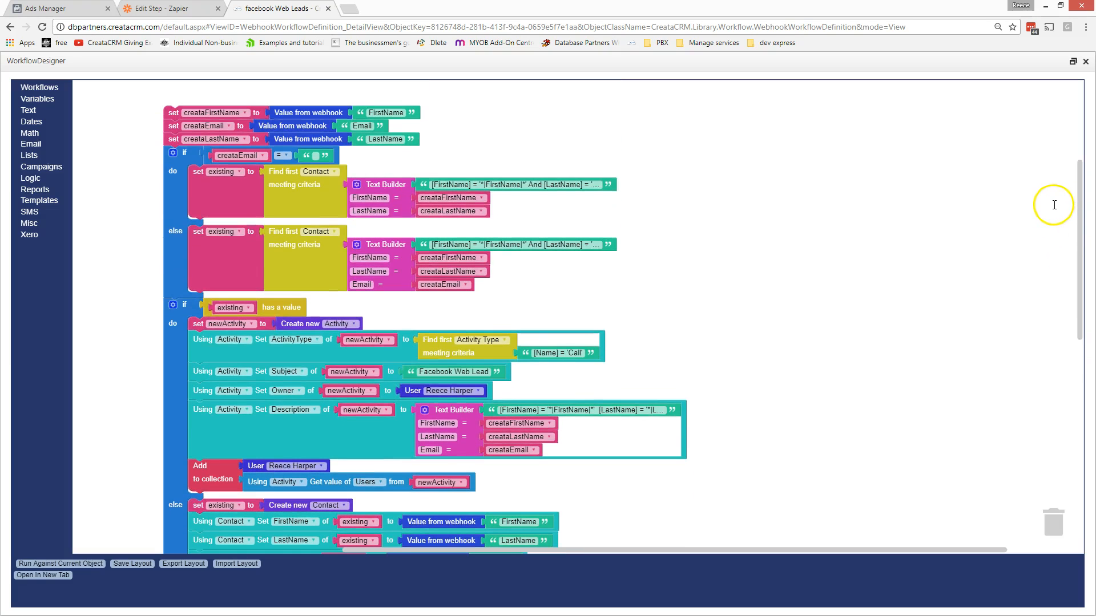
scroll(1052, 220, down, 2)
scroll(1049, 223, down, 8)
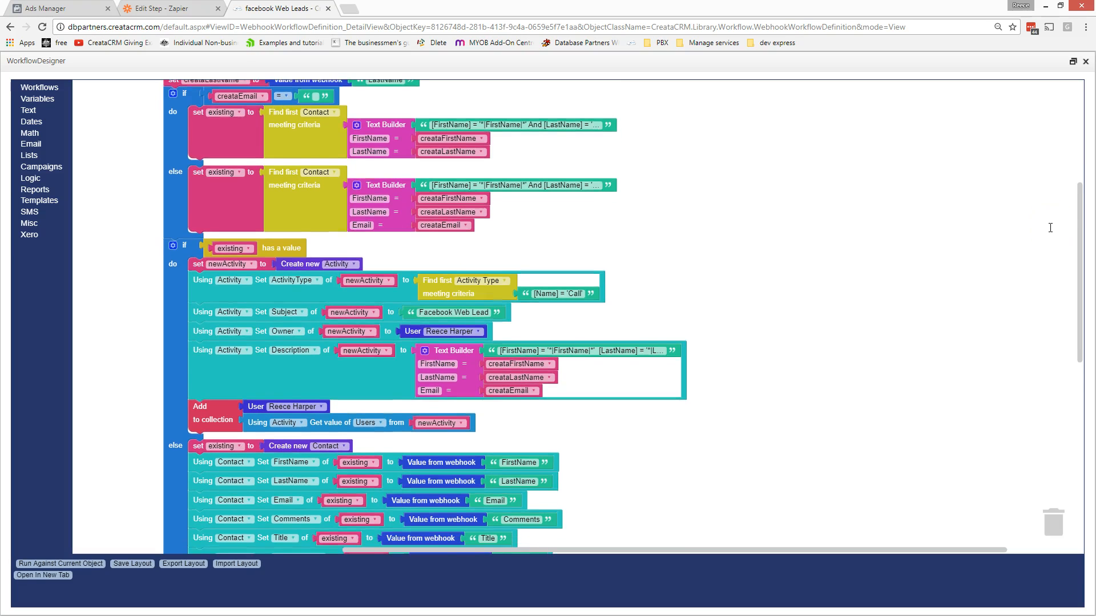
scroll(1038, 298, down, 2)
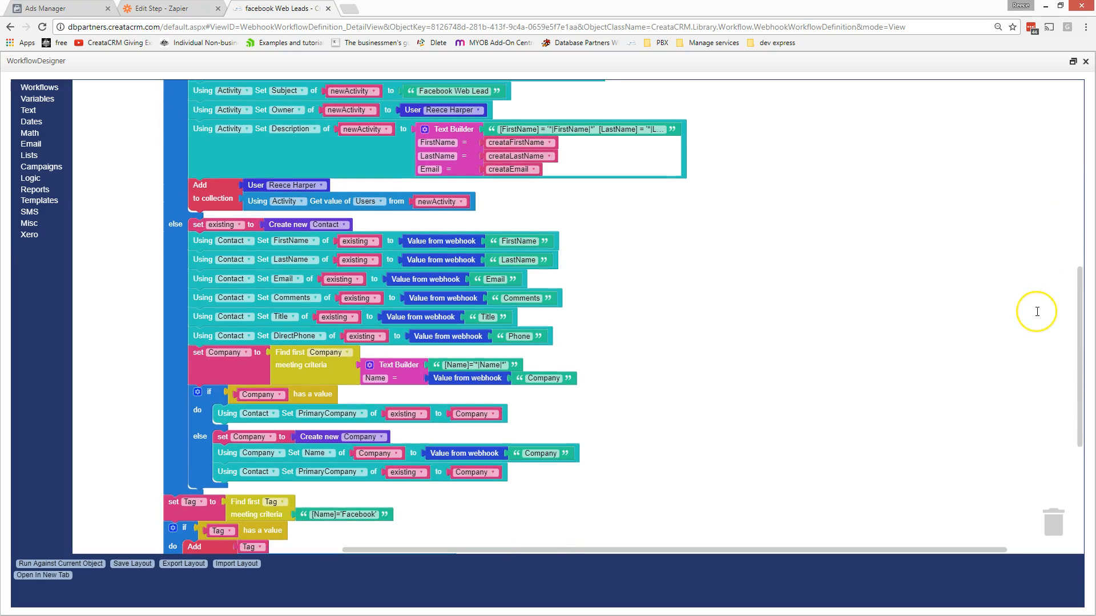
scroll(1036, 316, down, 1)
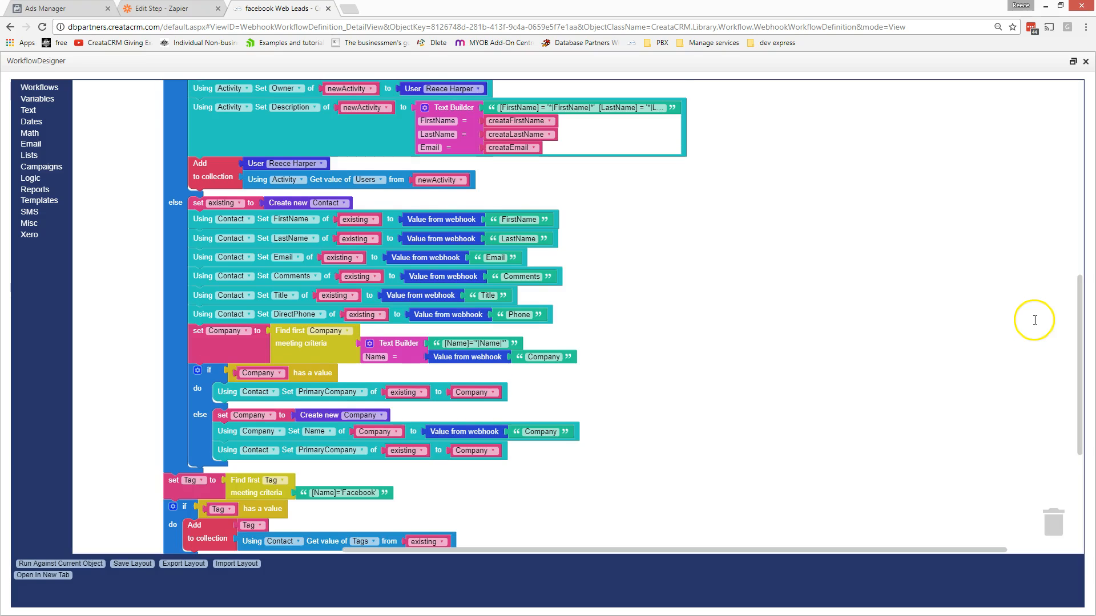
scroll(1035, 320, down, 4)
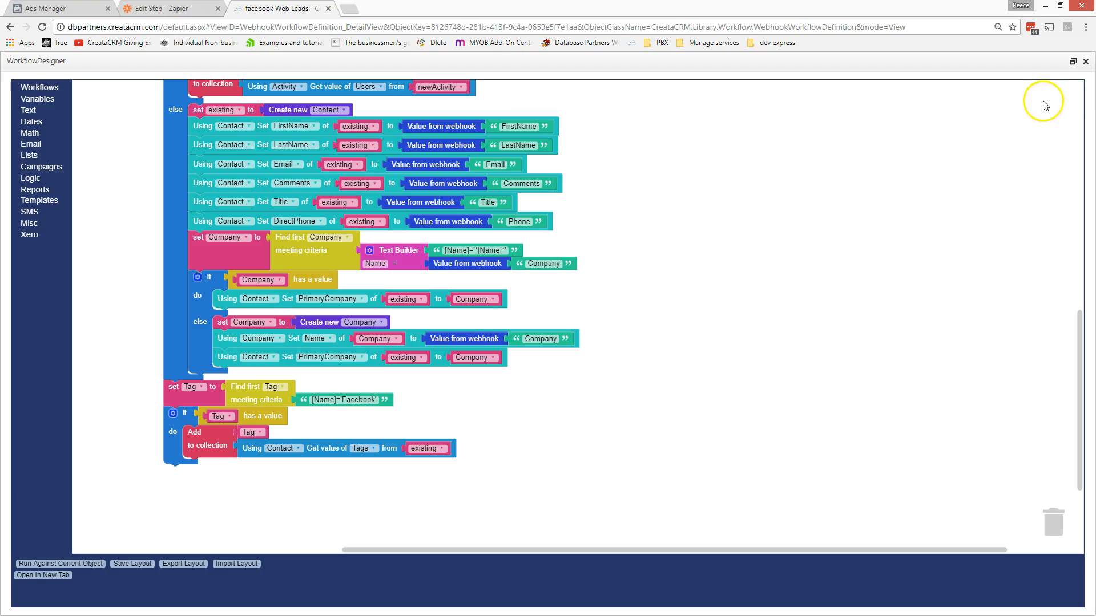
click(1086, 62)
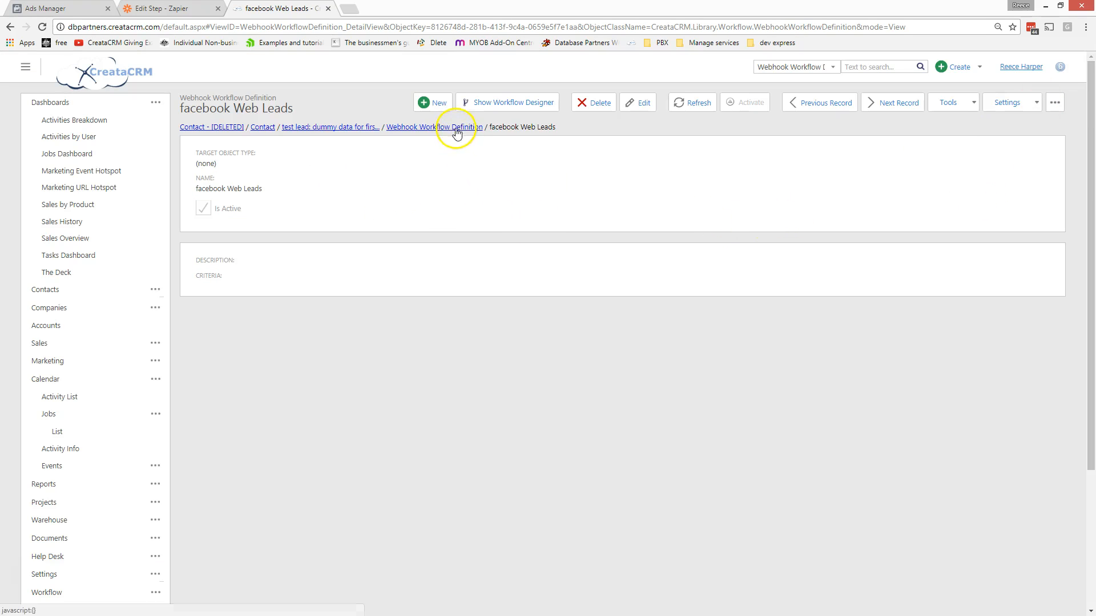
- Reopen the test lead contact and list the campaign workflows that can be linked to it
click(353, 128)
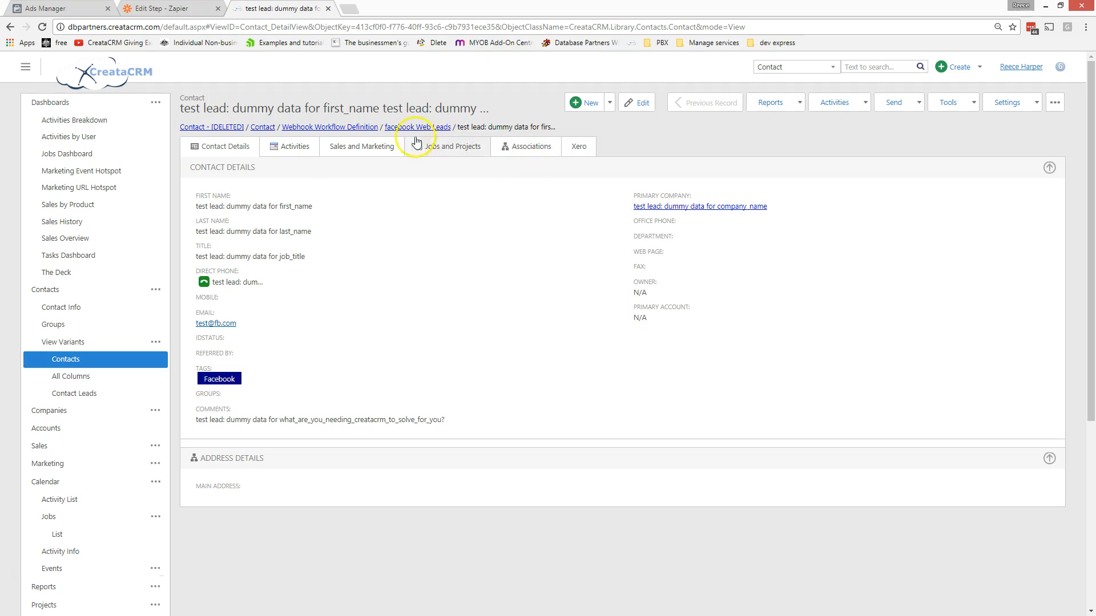
click(374, 149)
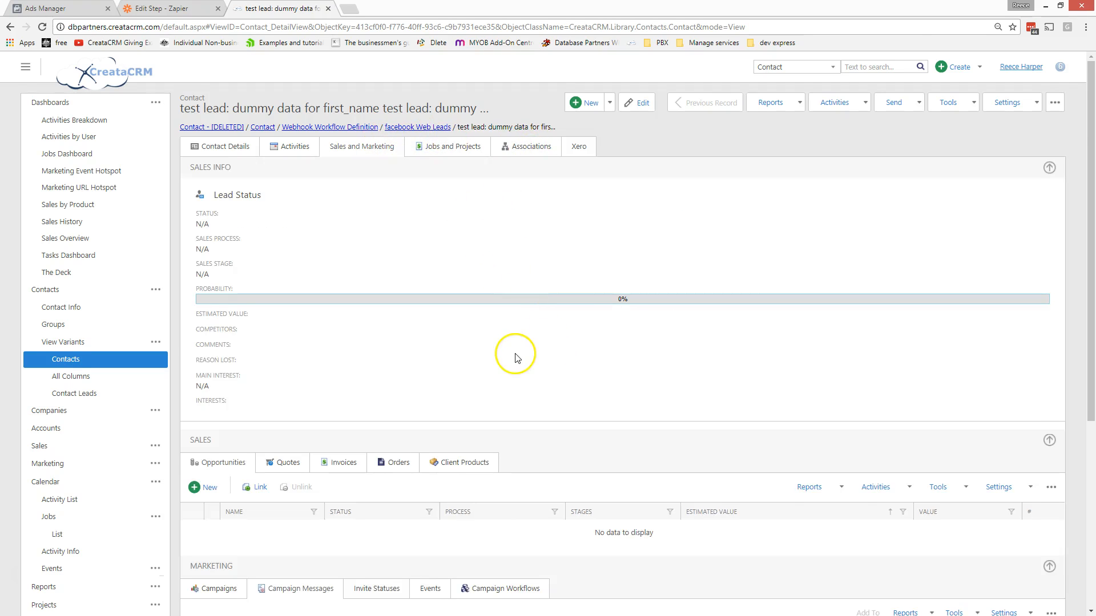
scroll(543, 367, down, 3)
click(522, 419)
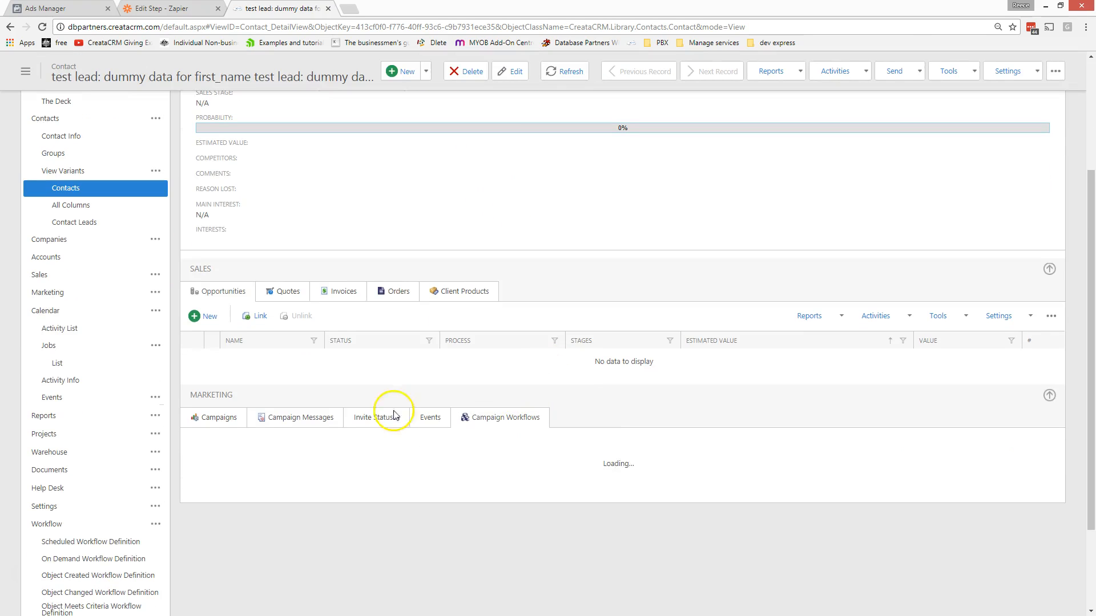
click(288, 443)
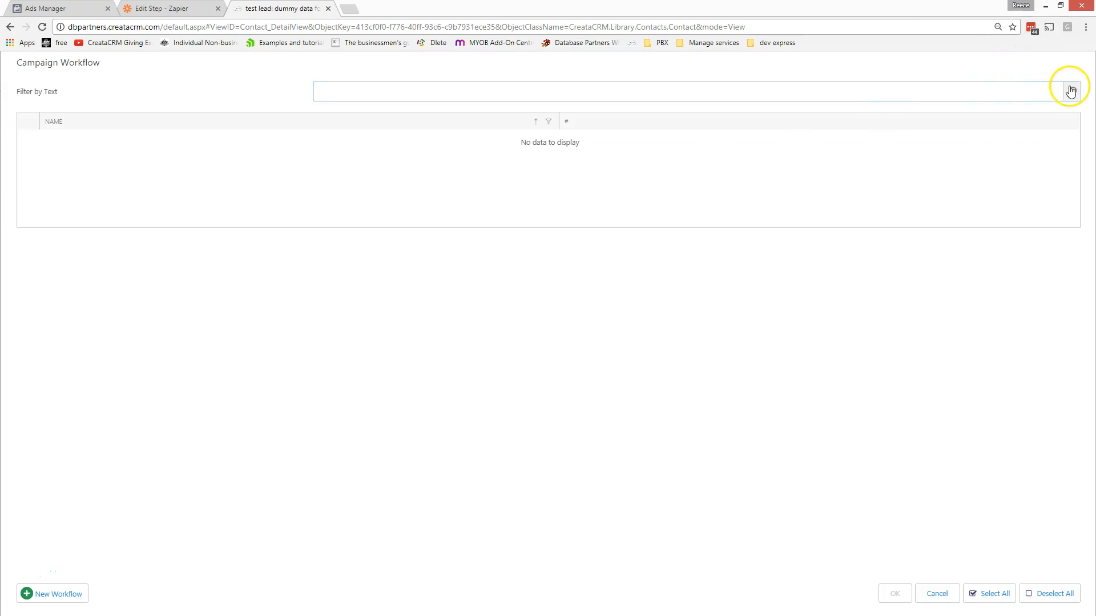
click(1069, 92)
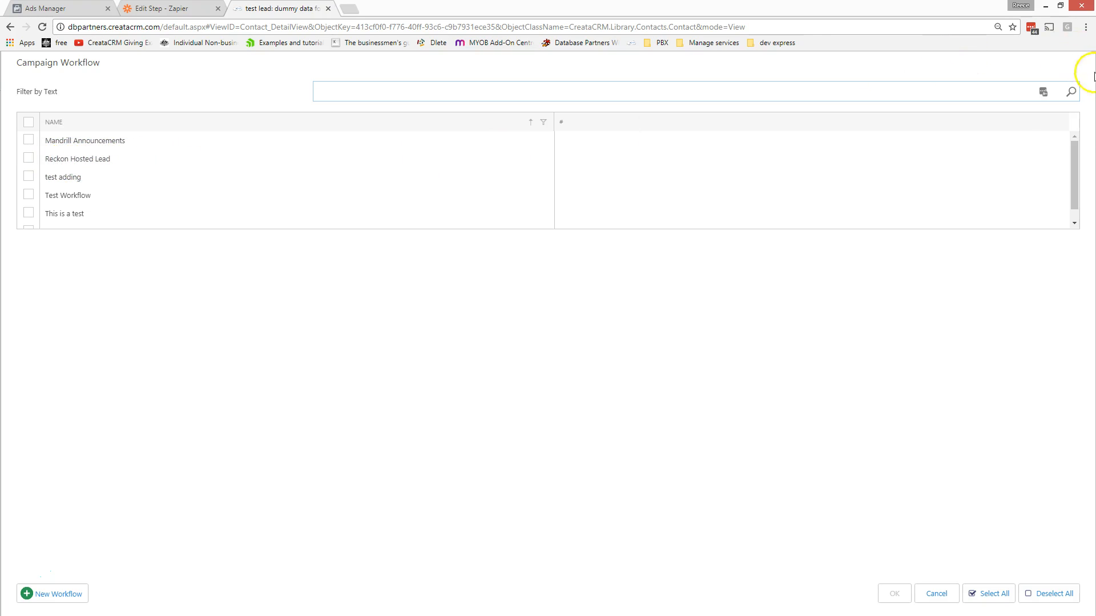
- Cancel linking a campaign workflow and return to the test lead's contact details
click(947, 600)
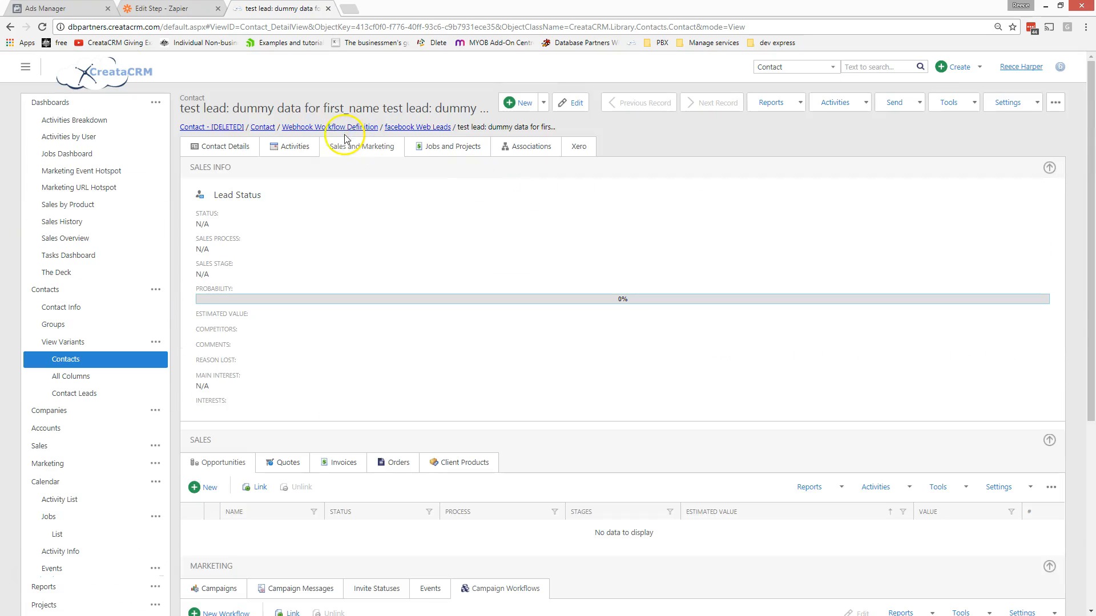
click(232, 147)
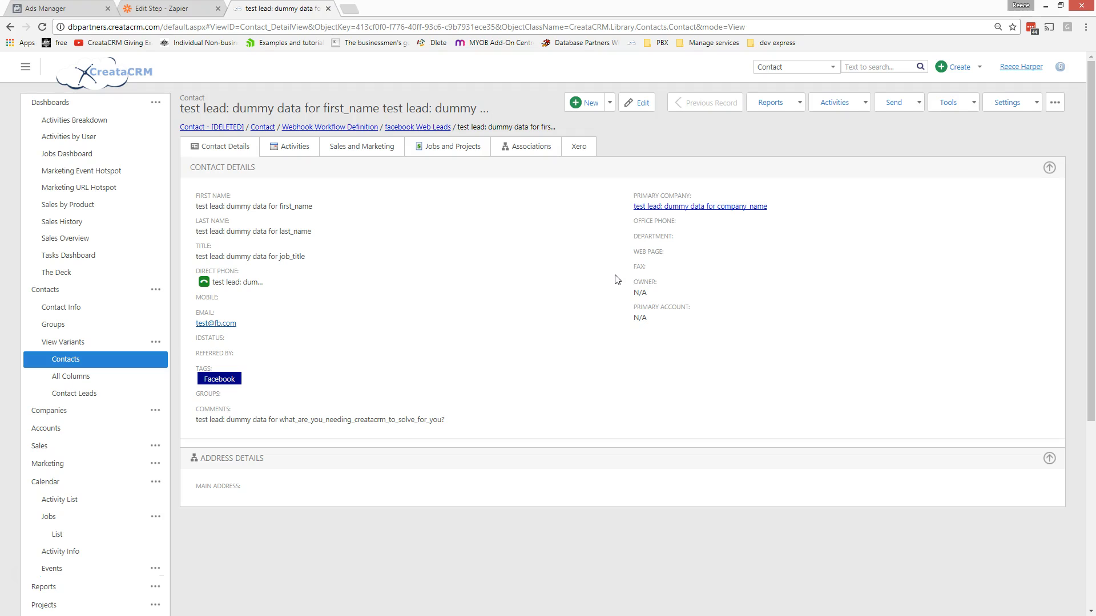
- Check the lead generation ads in Facebook Ads Manager, switch back to CreataCRM and review the test lead's contact details
click(79, 10)
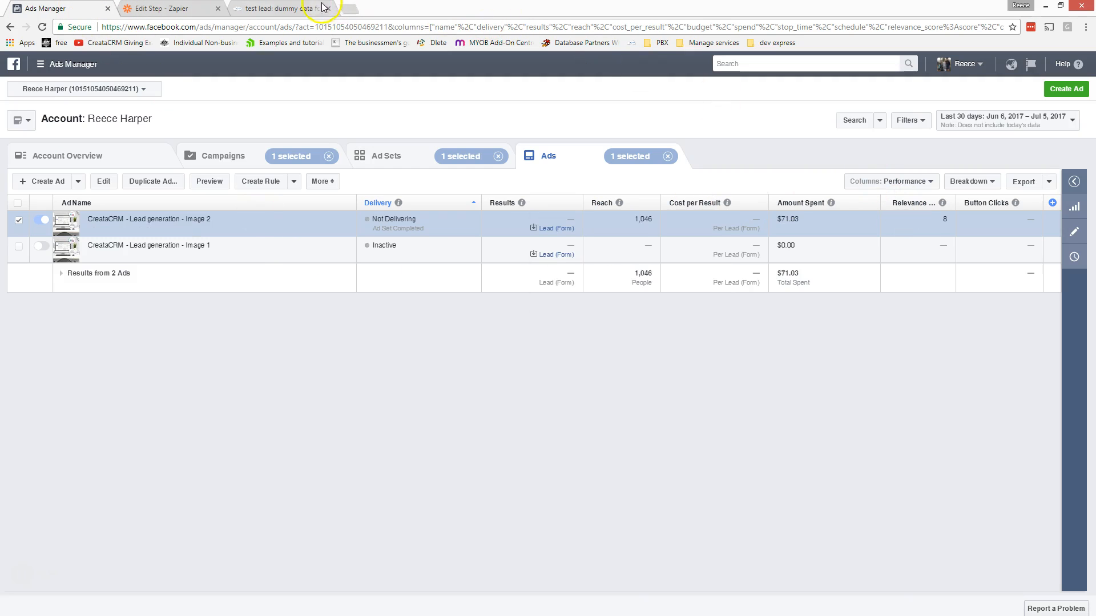
click(292, 11)
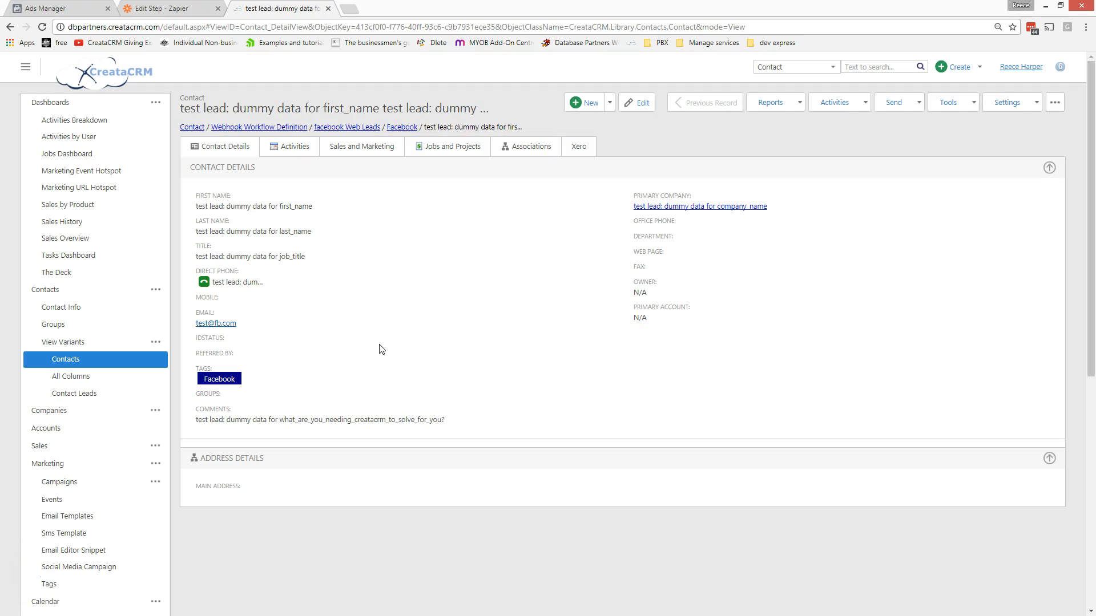
scroll(445, 346, down, 1)
scroll(447, 350, up, 1)
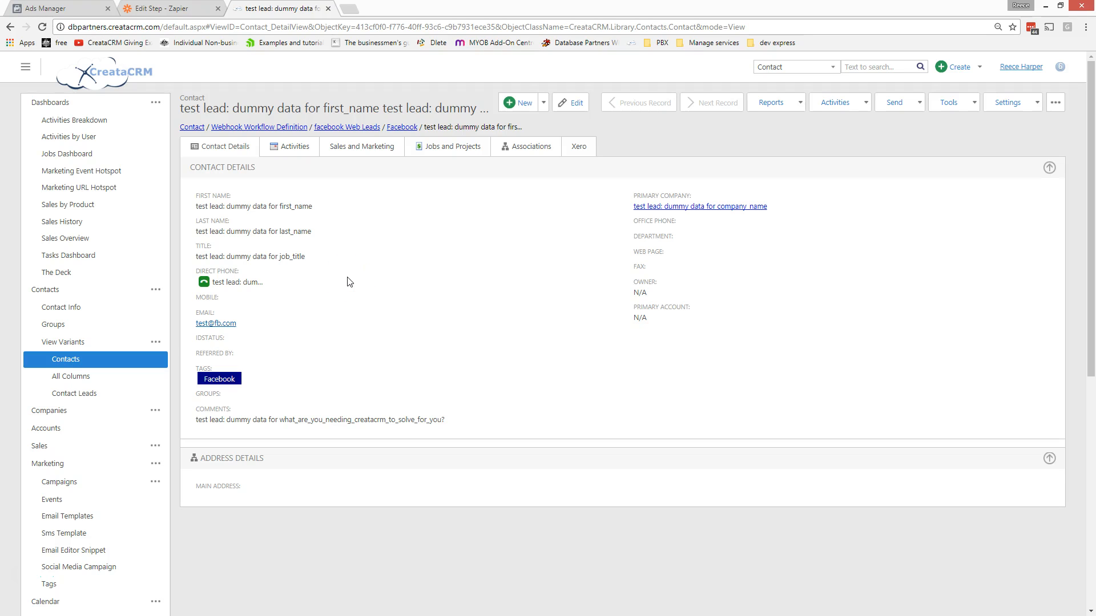
scroll(351, 279, down, 3)
scroll(351, 280, up, 3)
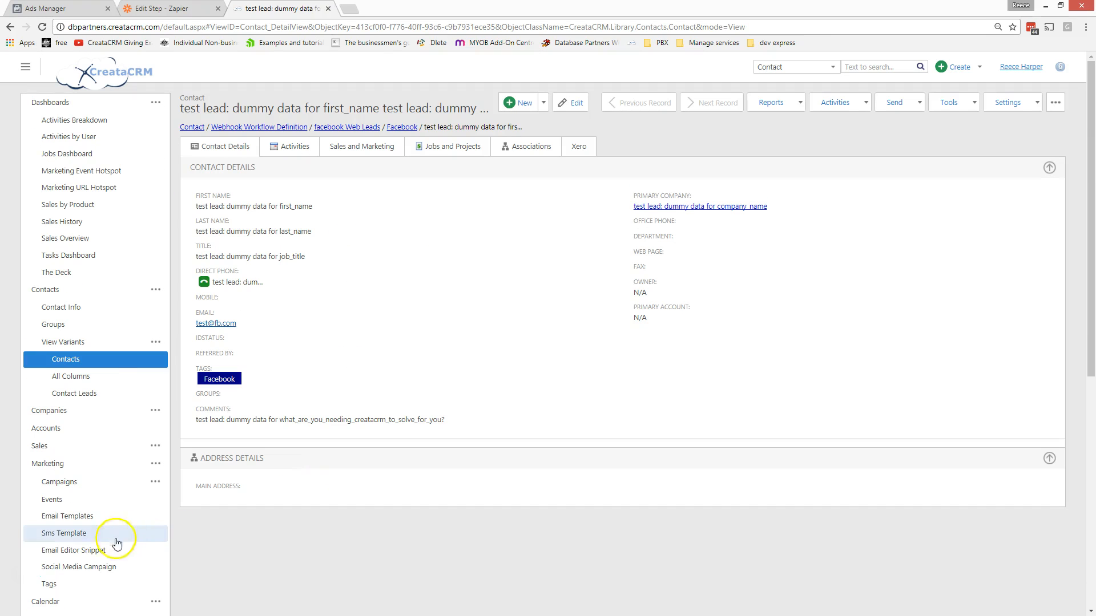